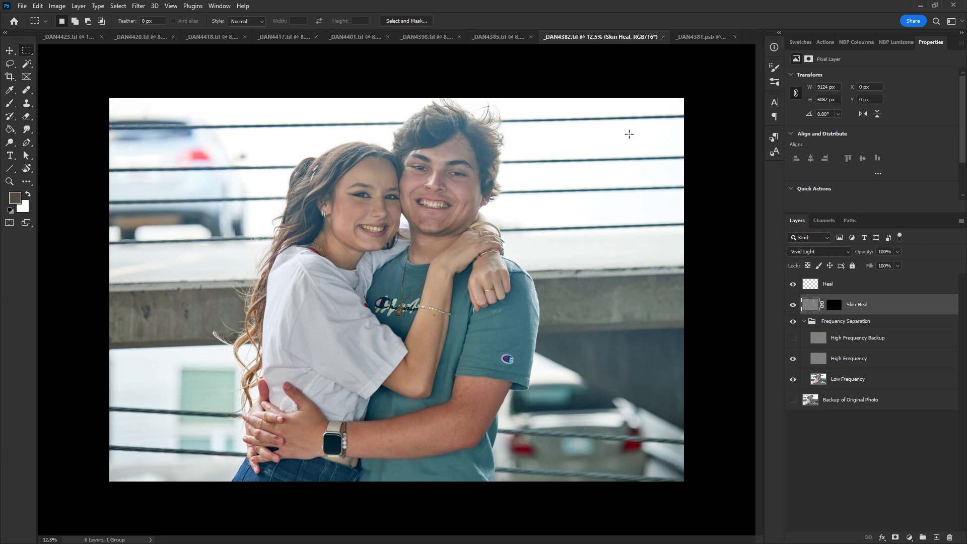
- Bring the Sky Replacement group from _DAN4381.psb into _DAN4382.tif, hide it, and collapse the Frequency Separation group
left_click(691, 41)
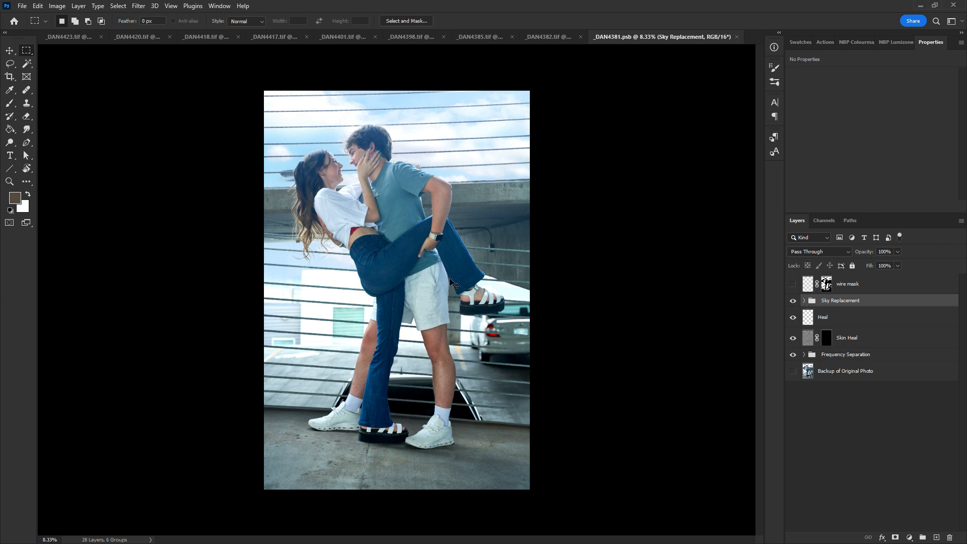
key("ctrl+shift+Tab")
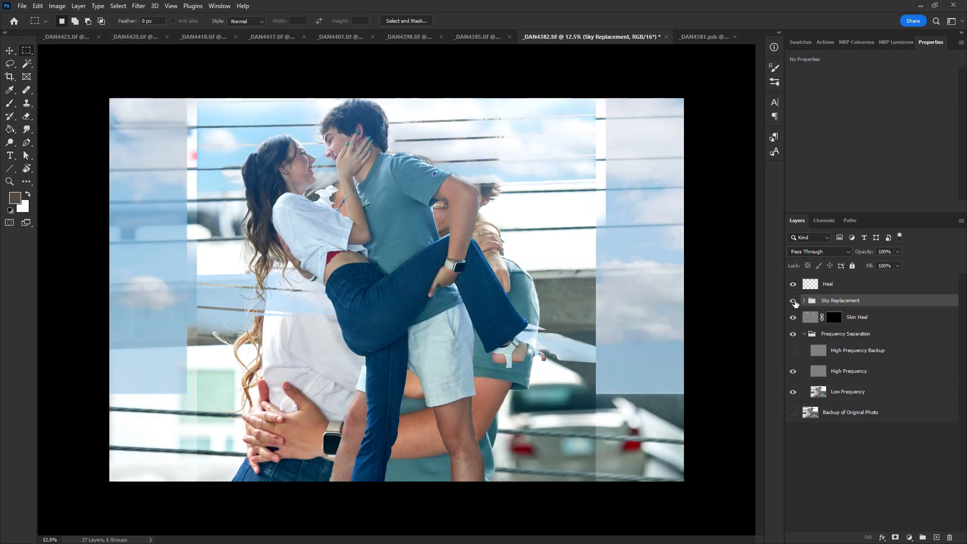
left_click(793, 301)
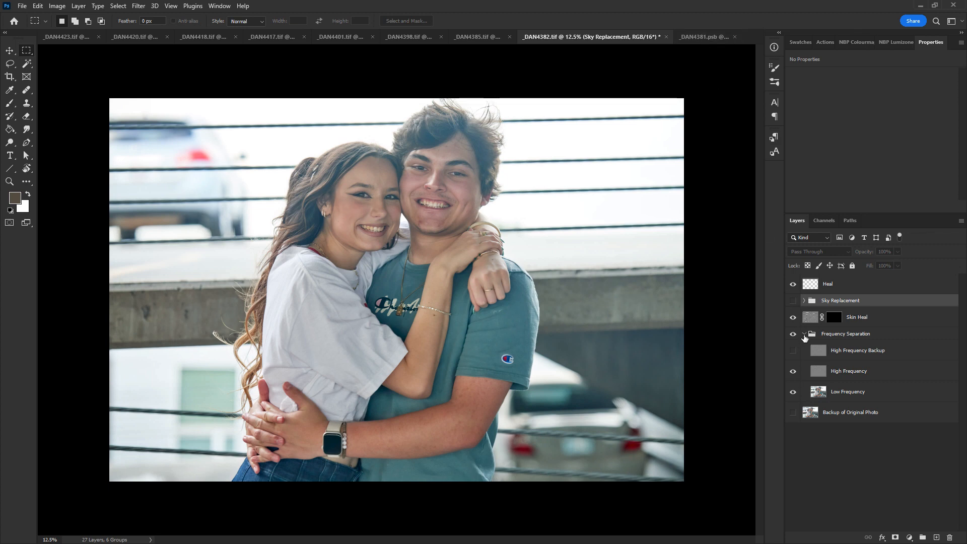
left_click(805, 334)
left_click(859, 323)
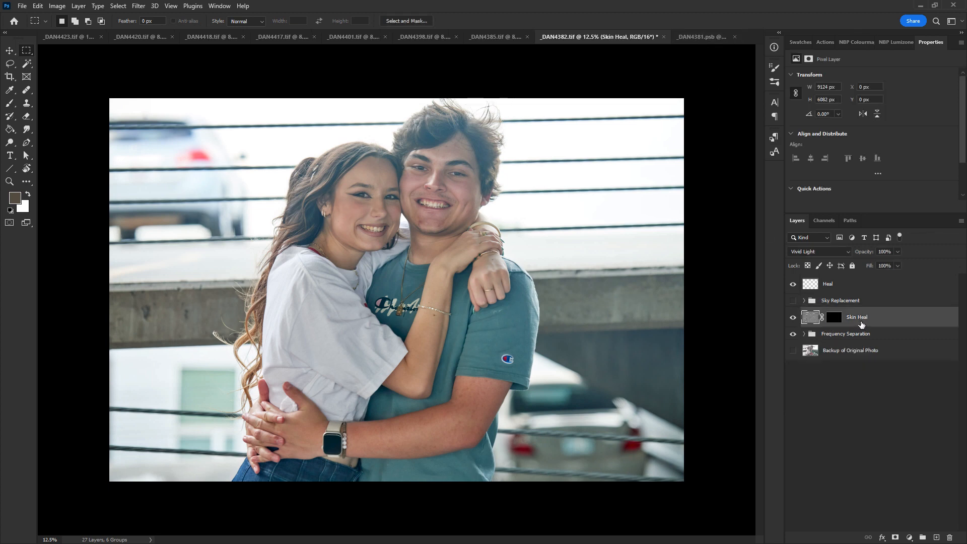
left_click(37, 6)
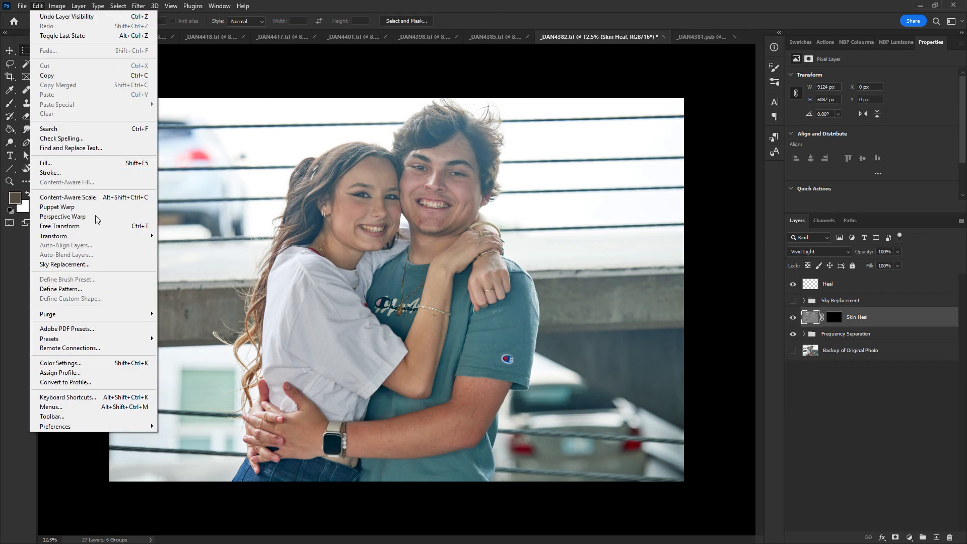
left_click(102, 264)
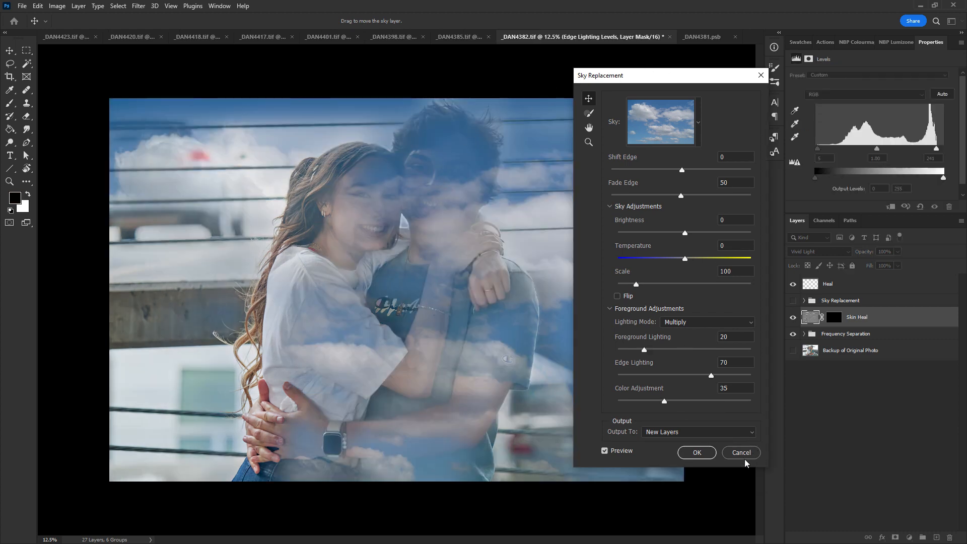
left_click(742, 453)
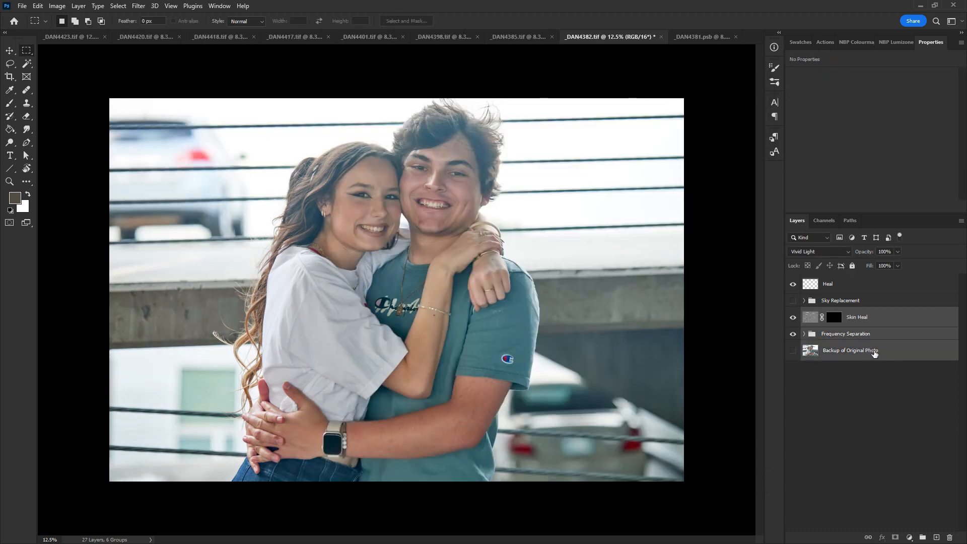
- Place Heal below the Sky Replacement group, then merge duplicates of Heal, Skin Heal, Frequency Separation and Backup of Original Photo into one layer
left_click(863, 334)
left_click_drag(849, 295, 853, 308)
left_click(876, 352, "shift")
key("ctrl+j")
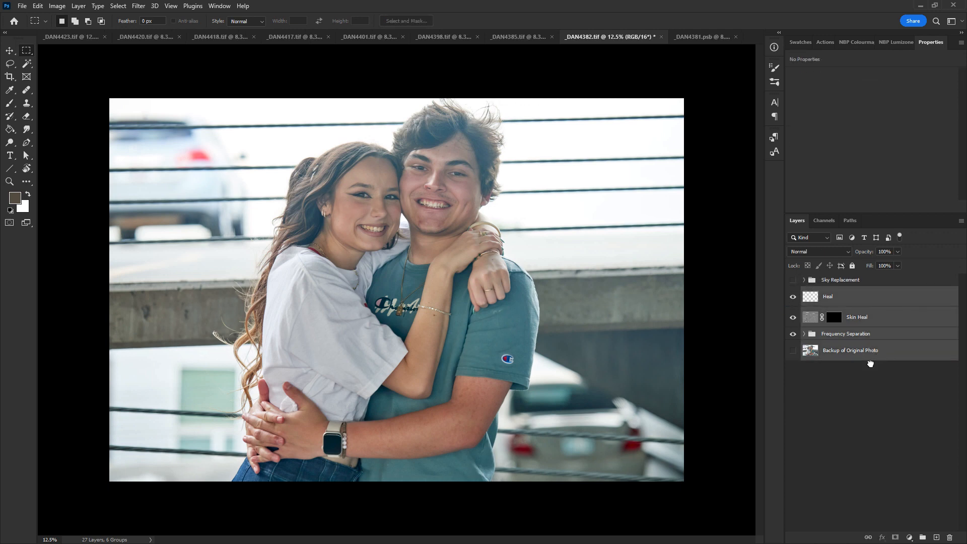
key("ctrl+e")
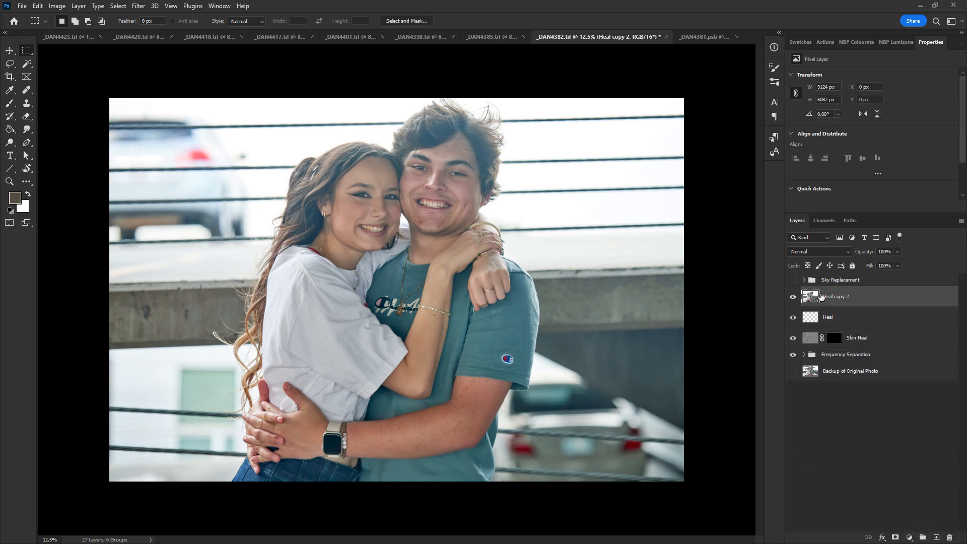
- Start Sky Replacement on the merged layer with Color Adjustment at 38 and the blue sky with scattered white clouds
left_click(37, 5)
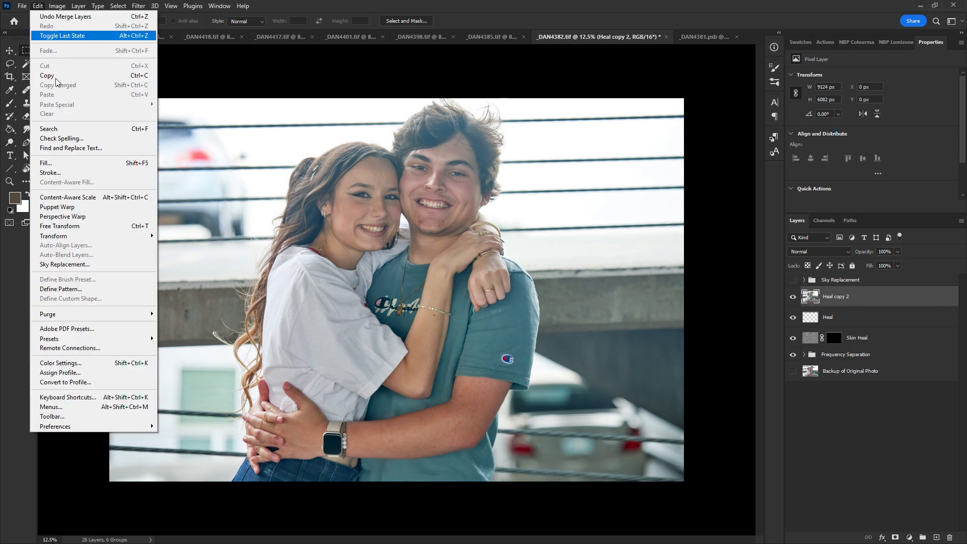
left_click(87, 263)
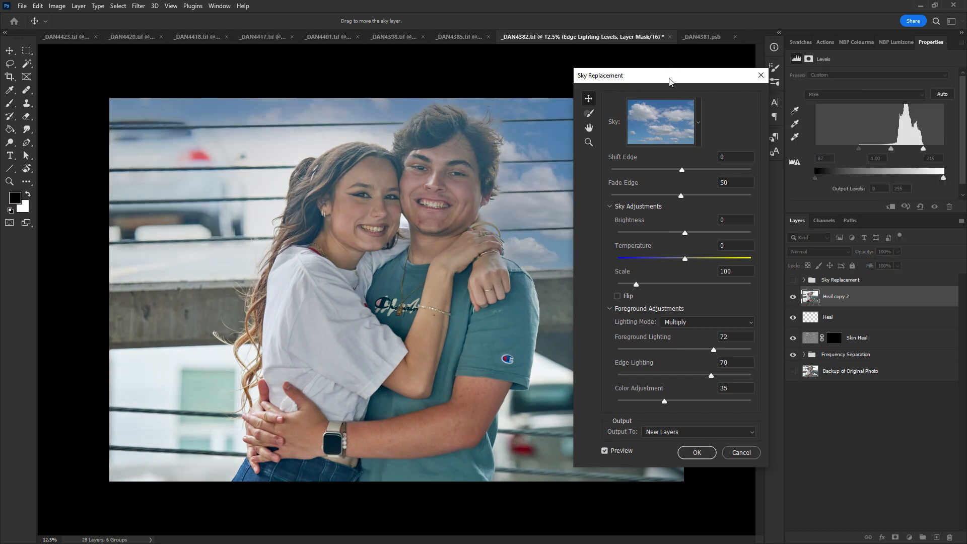
left_click_drag(670, 80, 724, 55)
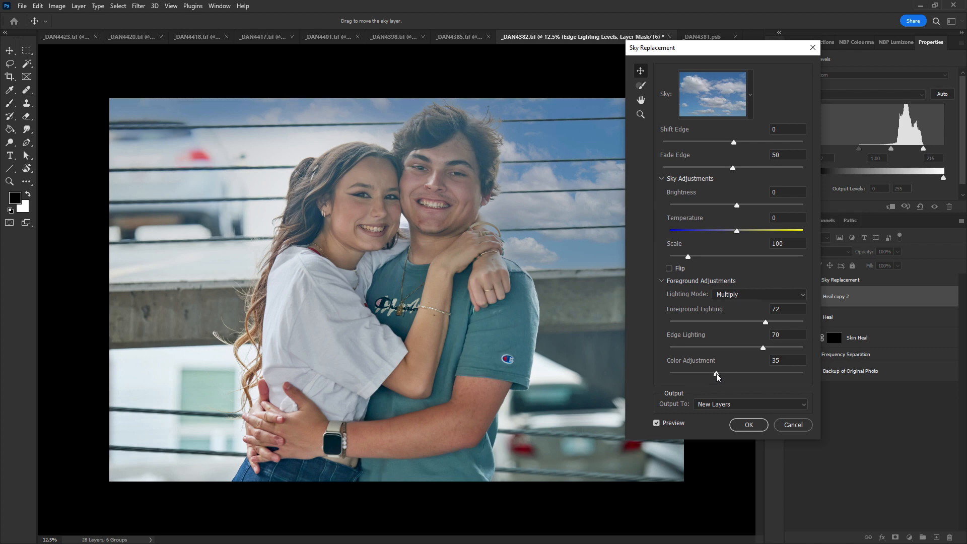
left_click_drag(716, 373, 720, 373)
left_click(742, 100)
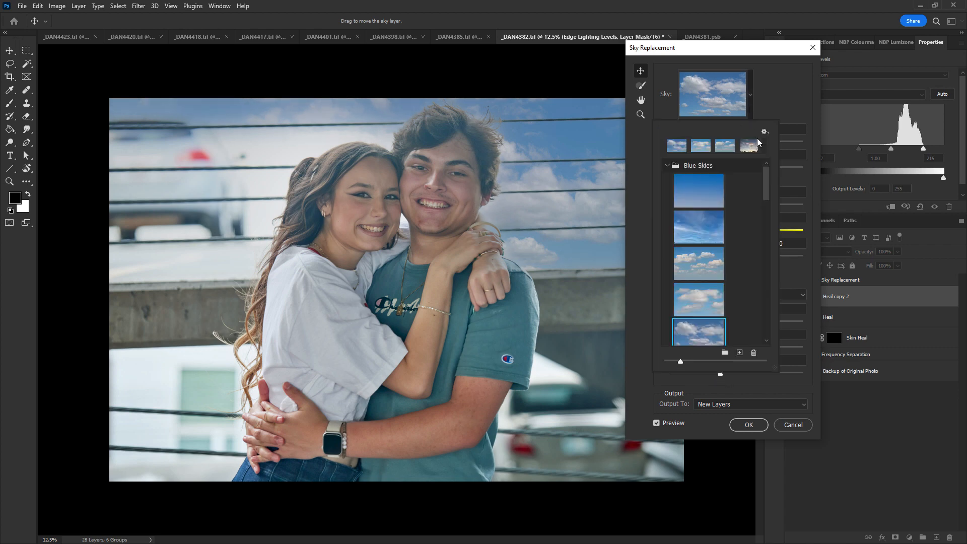
scroll(766, 199, "down", 2)
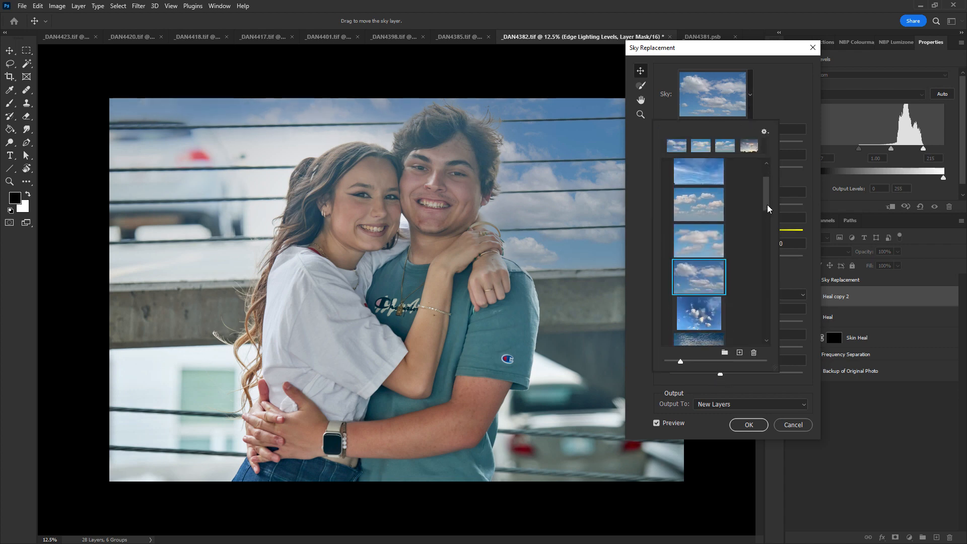
left_click(713, 282)
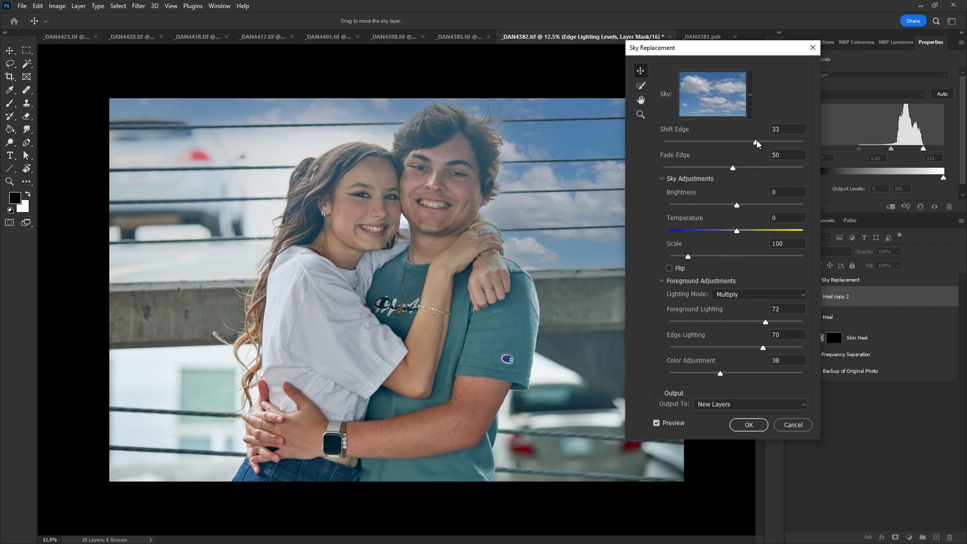
- Apply the sky replacement with Shift Edge 24, Fade Edge 63, Brightness 58 and Scale 108, output to New Layers
left_click_drag(756, 141, 748, 142)
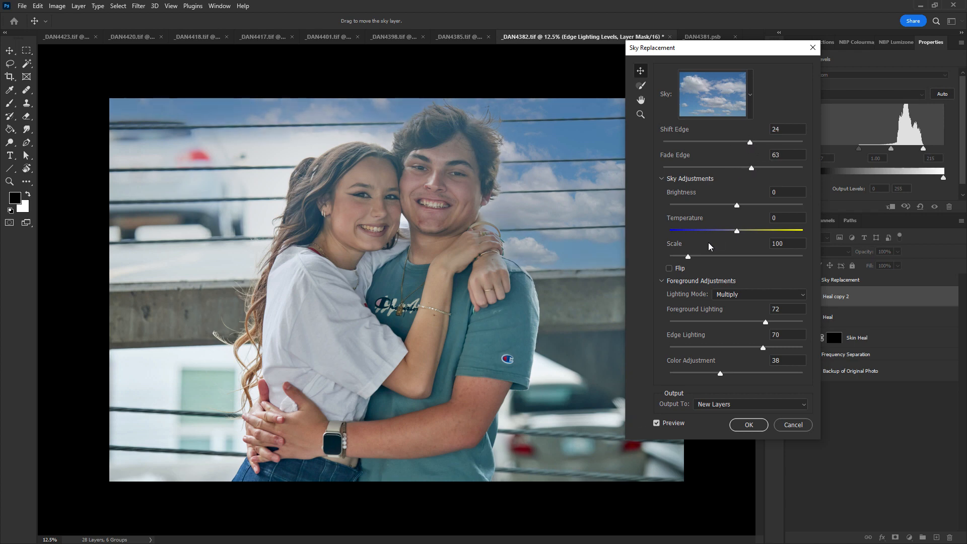
left_click_drag(689, 257, 698, 258)
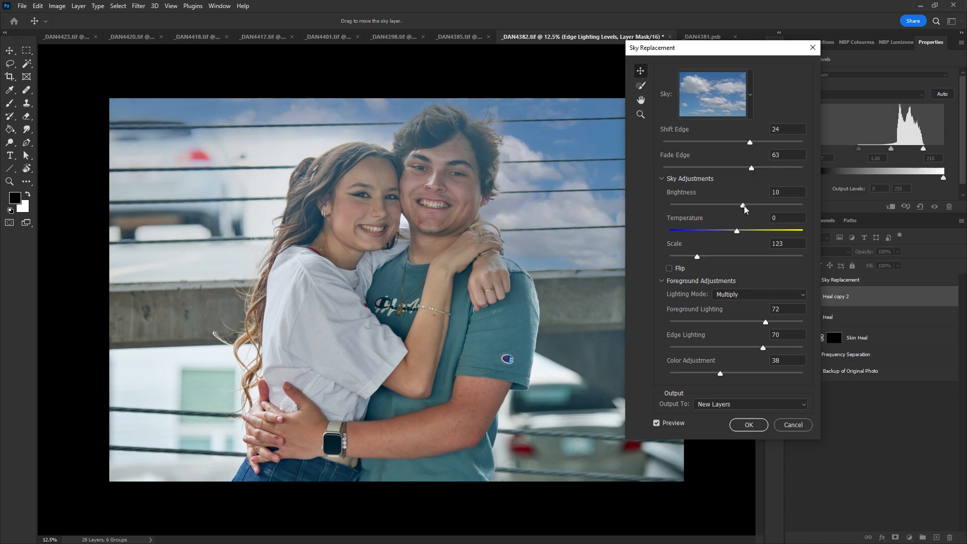
left_click_drag(756, 205, 757, 207)
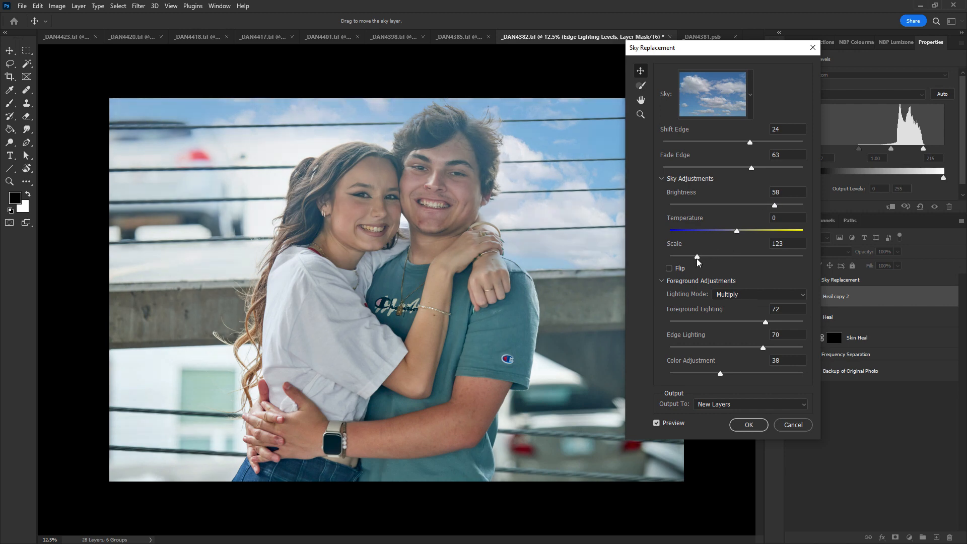
left_click_drag(697, 258, 691, 259)
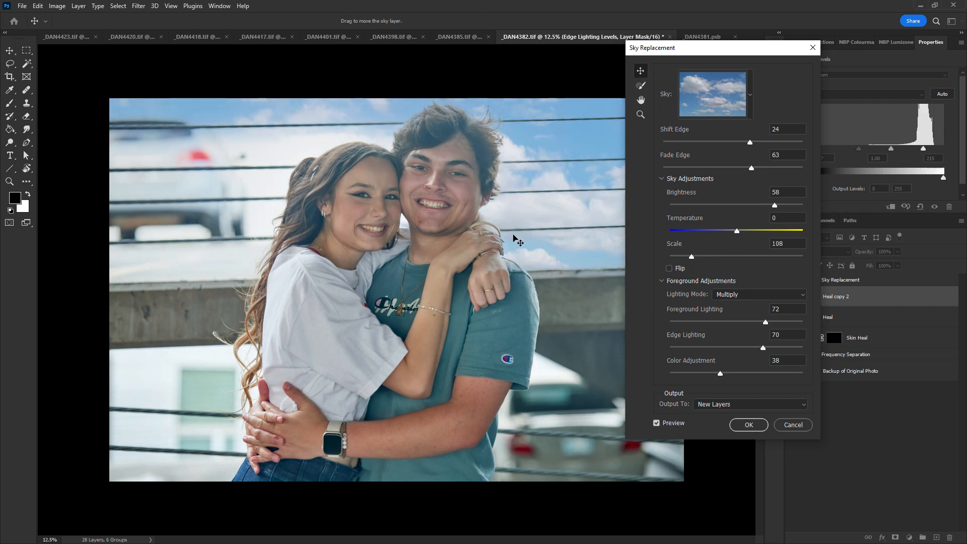
left_click(749, 425)
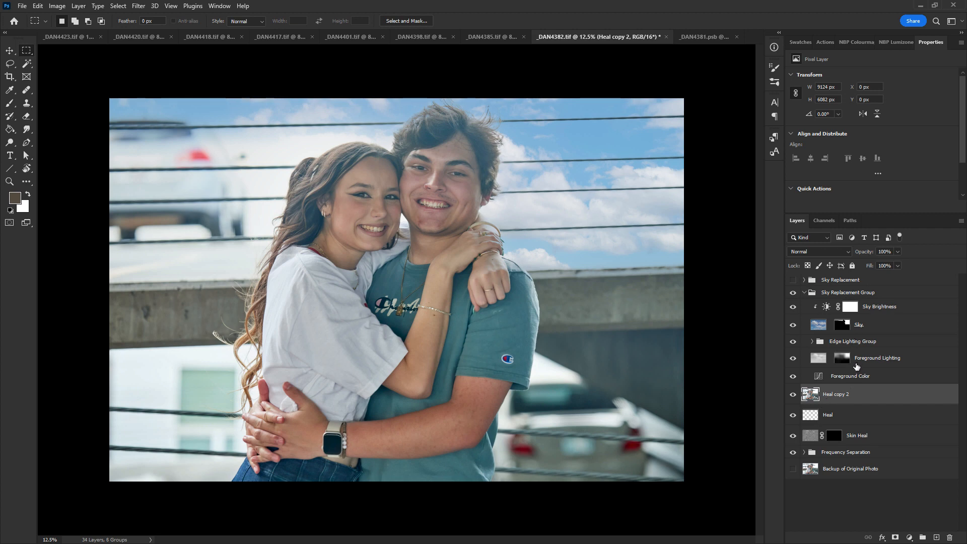
- Mask Heal copy 2 to the automatically selected subject, move it above the Sky Replacement Group, and collapse that group
left_click(118, 5)
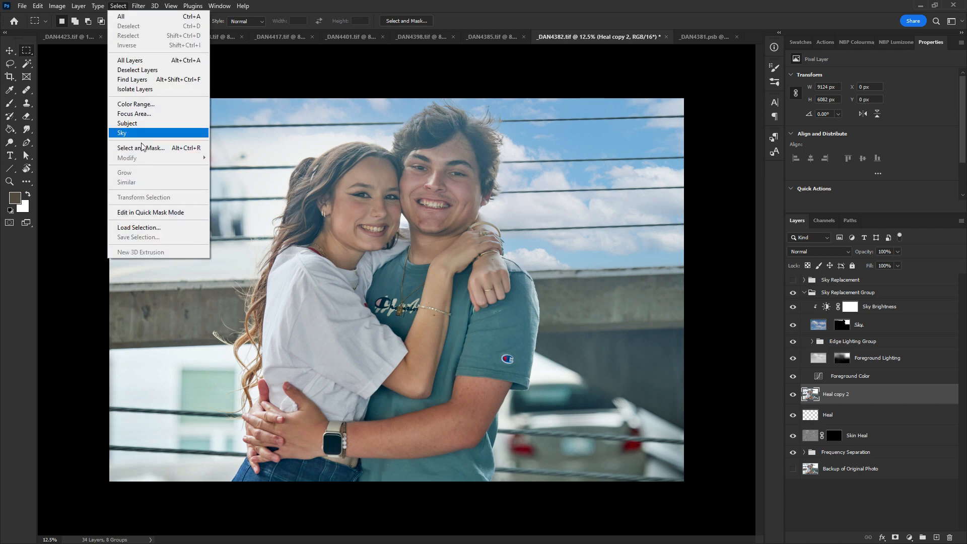
left_click(147, 121)
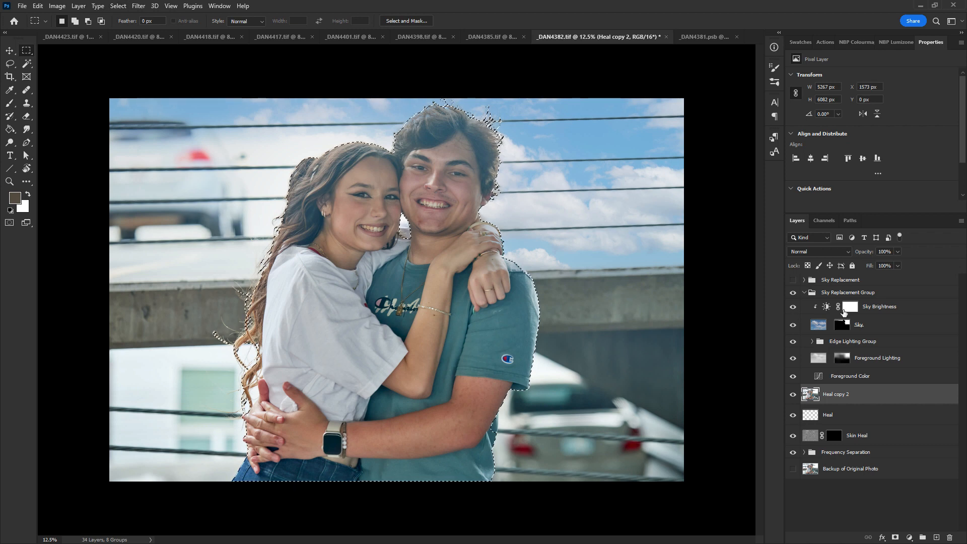
left_click(896, 537)
left_click_drag(810, 393, 811, 288)
left_click(804, 313)
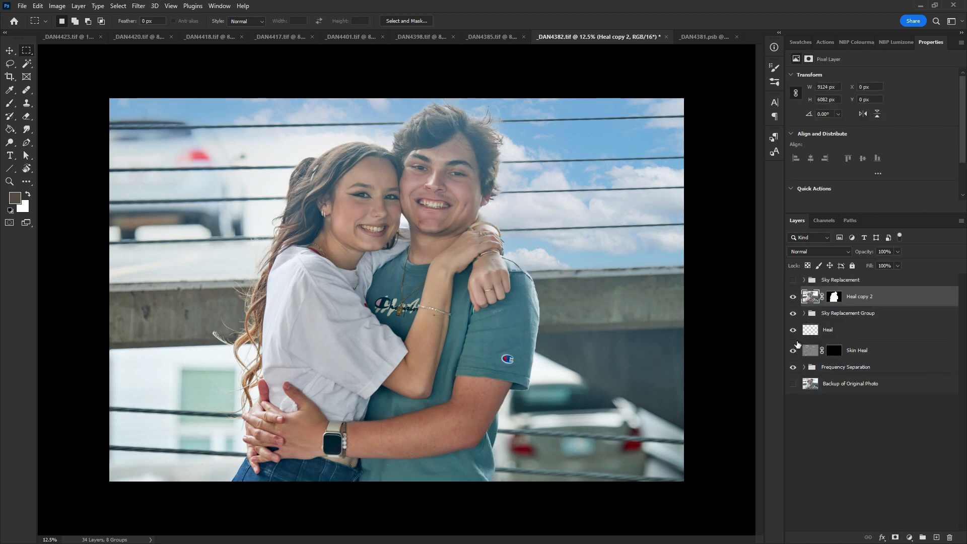
- Compare the image with and without the Sky Replacement Group and the masked Heal copy 2 layer, and inspect the layer's mask alone
left_click(795, 317)
left_click(795, 316)
left_click(795, 317)
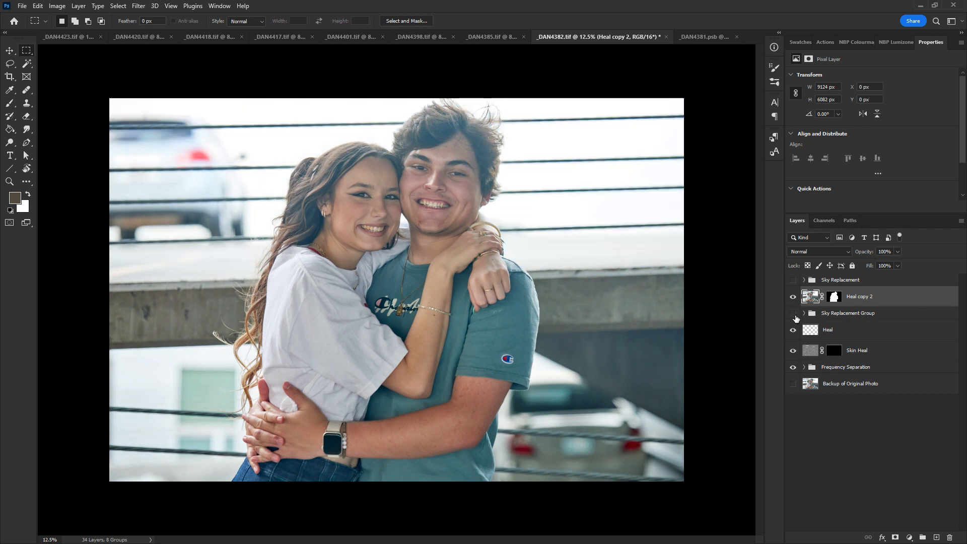
left_click(795, 315)
left_click(794, 297)
left_click(794, 297)
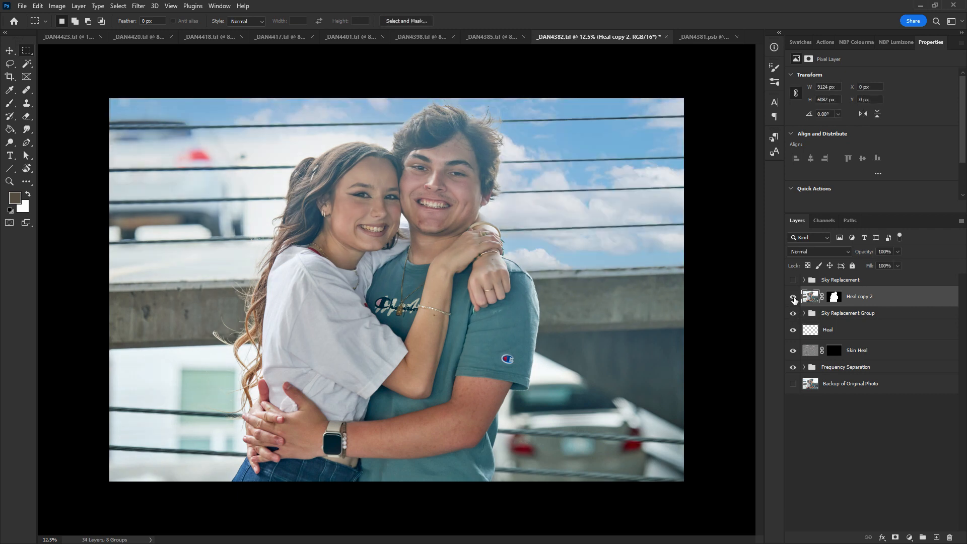
left_click(794, 298)
left_click(794, 299)
left_click(794, 297)
left_click(794, 297)
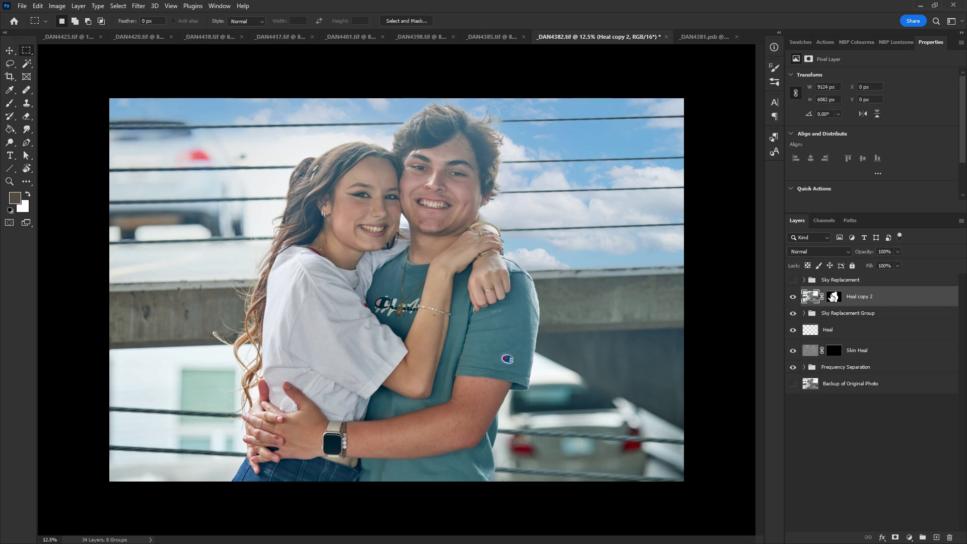
left_click(843, 298)
key("b")
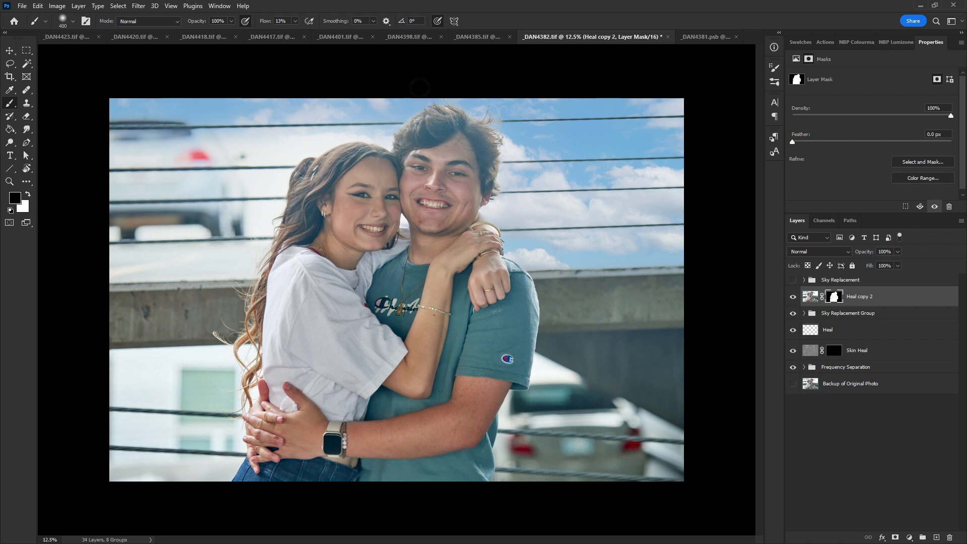
left_click(834, 297, "alt")
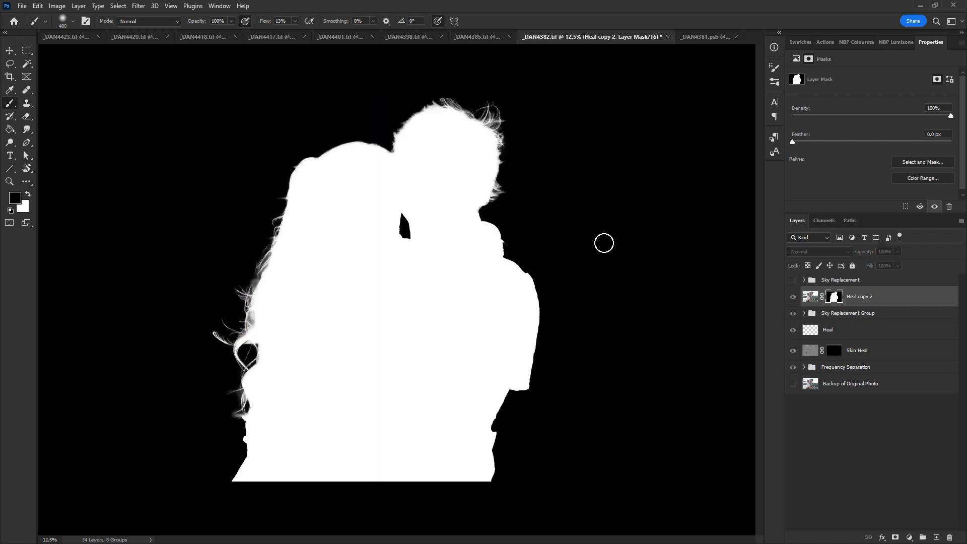
left_click(812, 299)
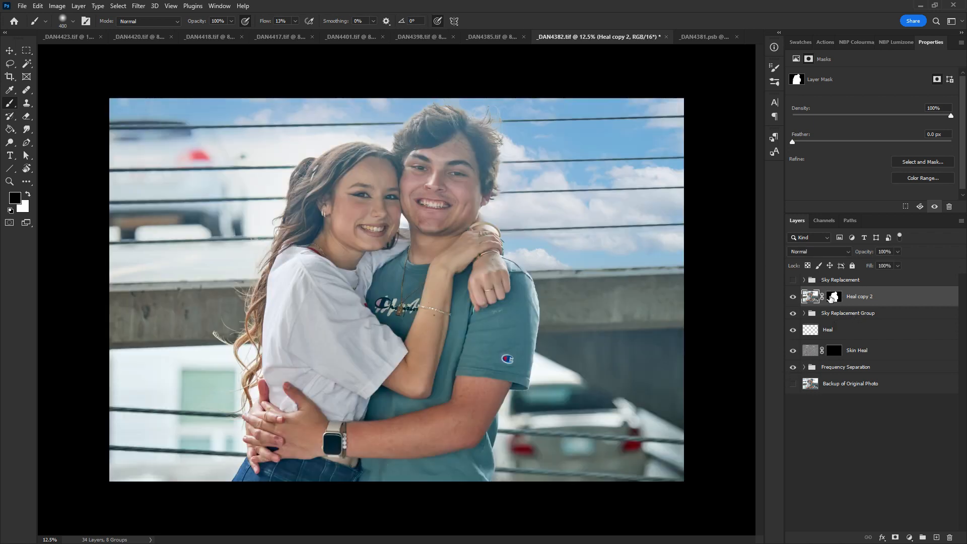
- Rename the masked Heal copy 2 layer as "subject mask"
double_click(865, 296)
type("sujbect masj")
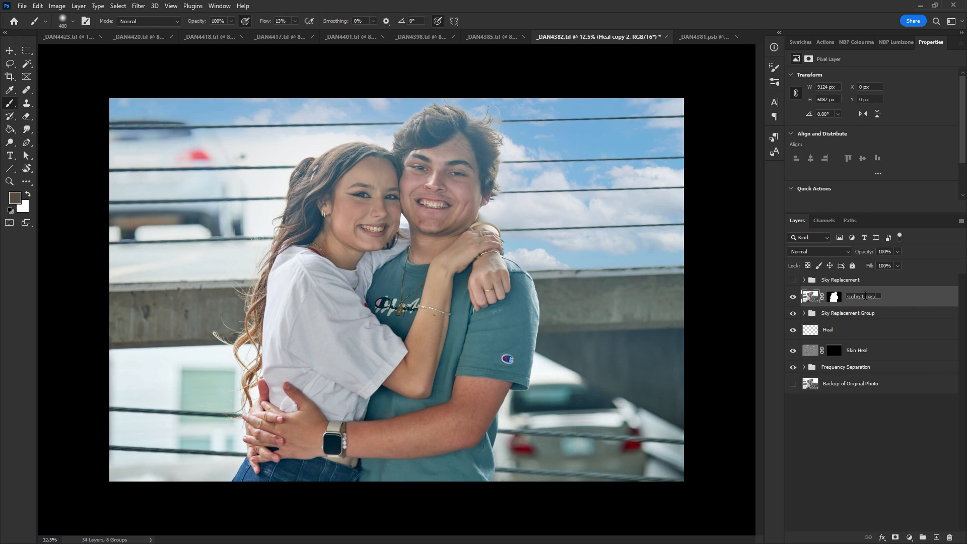
key("Return")
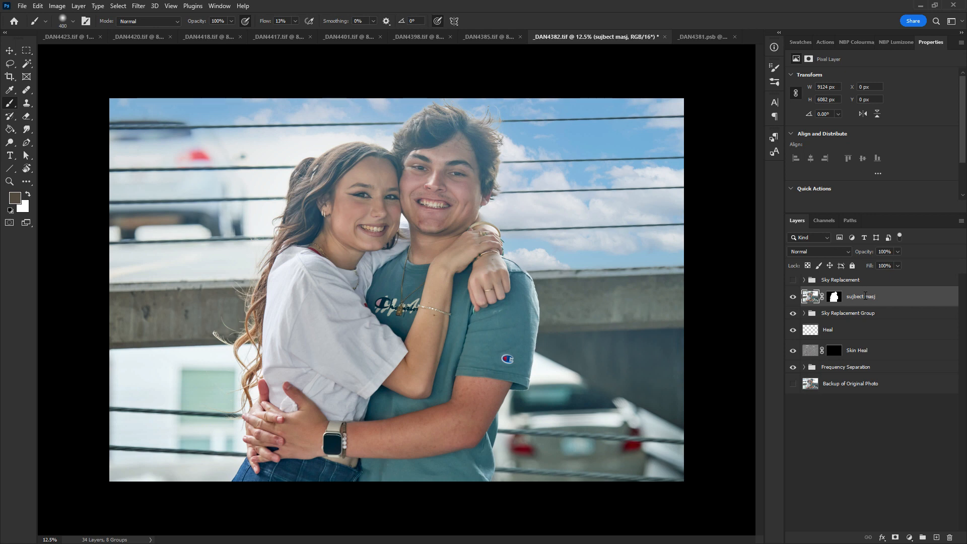
double_click(867, 301)
type("sub")
key("Return")
- Add a layer mask to the Sky Replacement Group and reset the painting colours to black and white
left_click(835, 313)
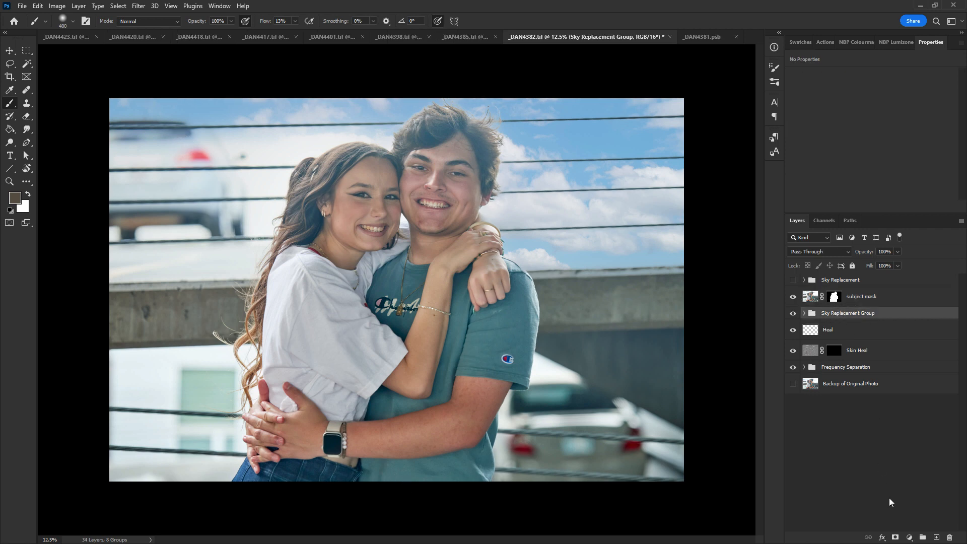
left_click(895, 537)
key("d")
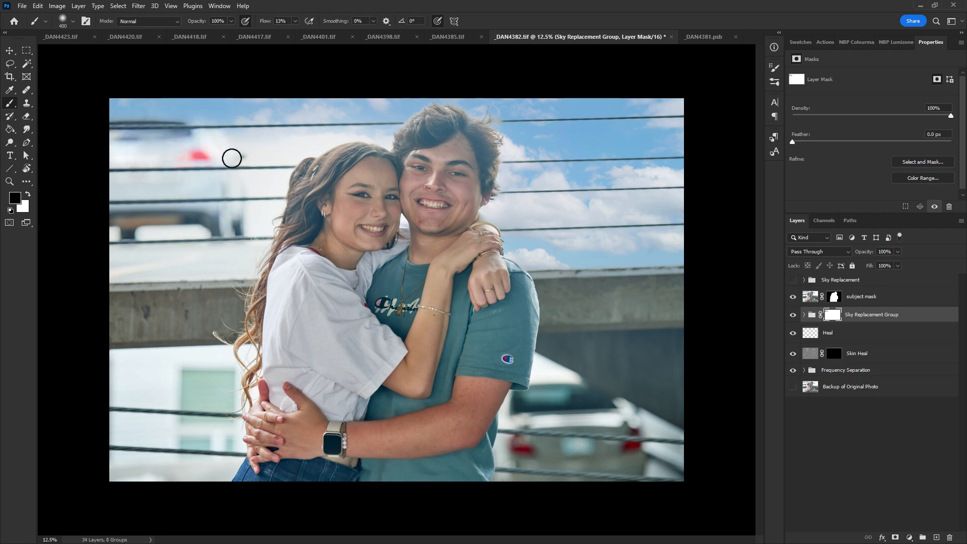
- Set the brush flow to 34% and paint black on the Sky Replacement Group mask over the background car and white ledge beside the man
left_click(295, 21)
left_click_drag(294, 33, 303, 33)
left_click(220, 150)
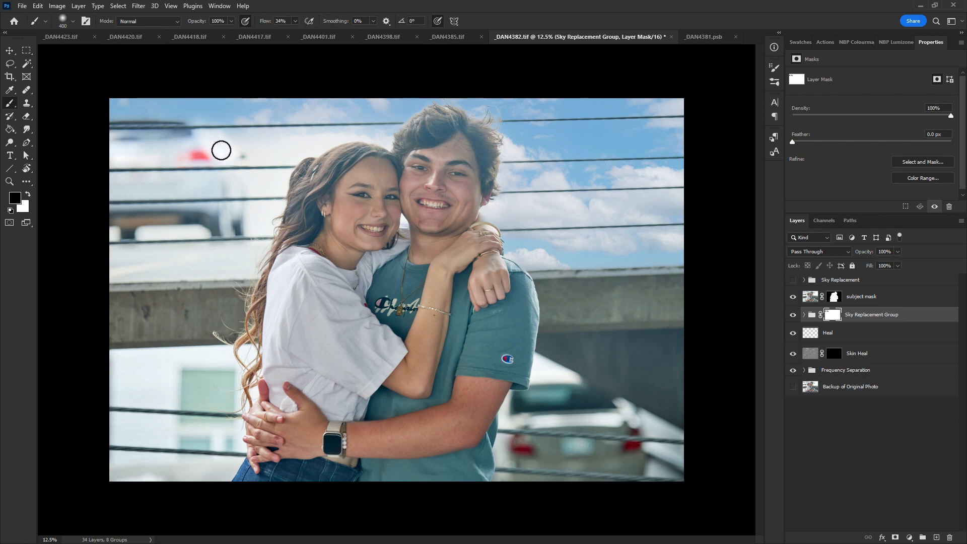
mouse_move(189, 135)
left_mouse_down()
mouse_move(117, 132)
mouse_move(184, 126)
left_mouse_up()
key("x")
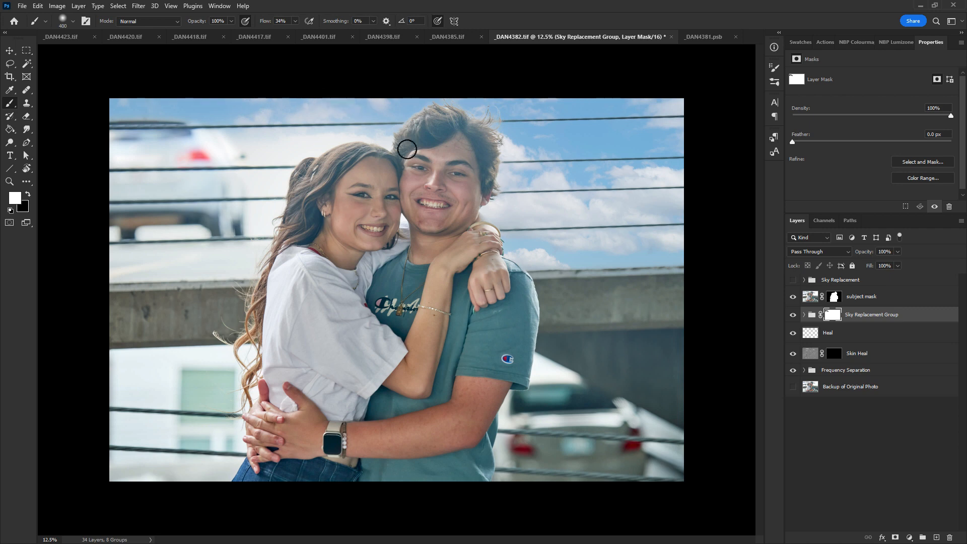
key("x")
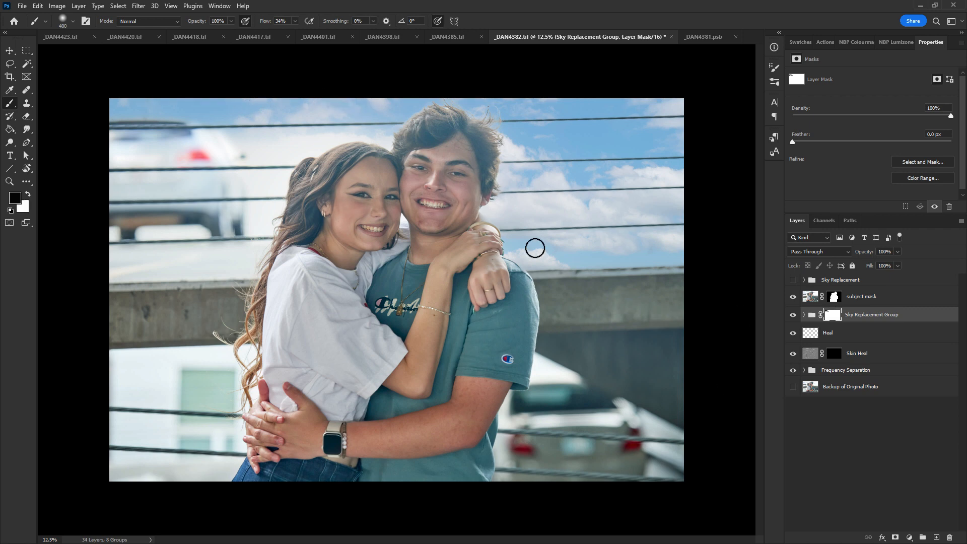
mouse_move(496, 251)
left_mouse_down()
mouse_move(679, 254)
mouse_move(472, 262)
mouse_move(674, 242)
mouse_move(467, 244)
mouse_move(720, 240)
mouse_move(493, 247)
mouse_move(702, 234)
mouse_move(507, 239)
mouse_move(431, 251)
left_mouse_up()
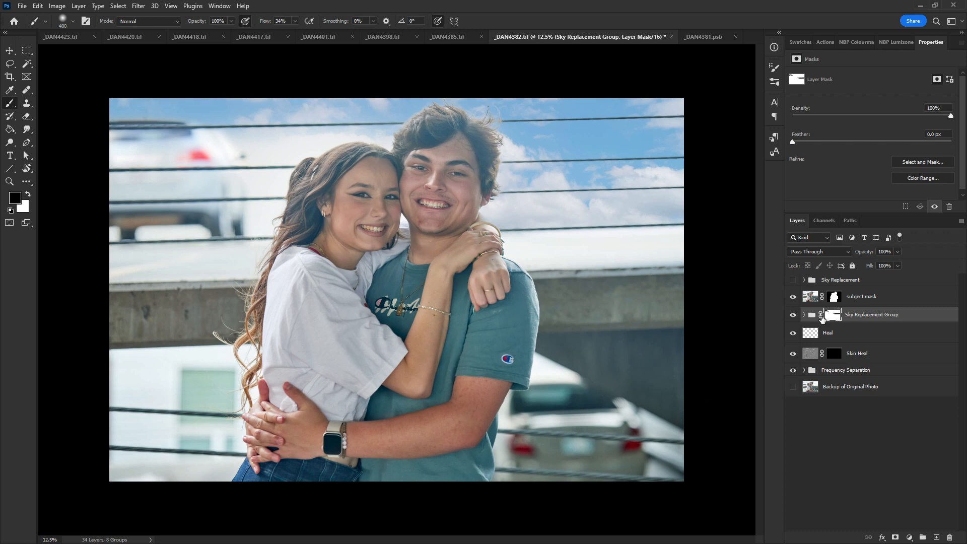
- Examine the original background with the Sky Replacement Group hidden and the canvas view rotated to about -16°, and show the group again
left_click(794, 315)
key("r")
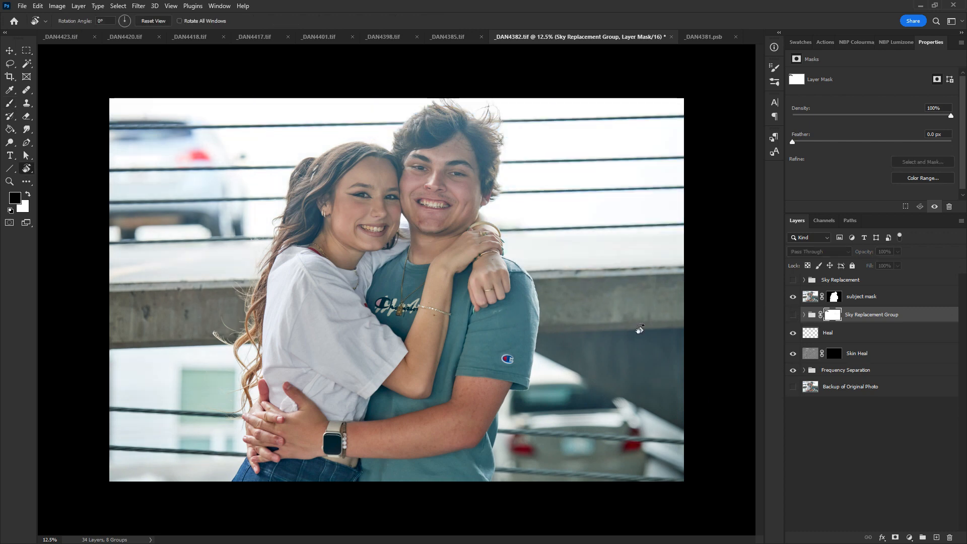
left_click_drag(539, 417, 589, 319)
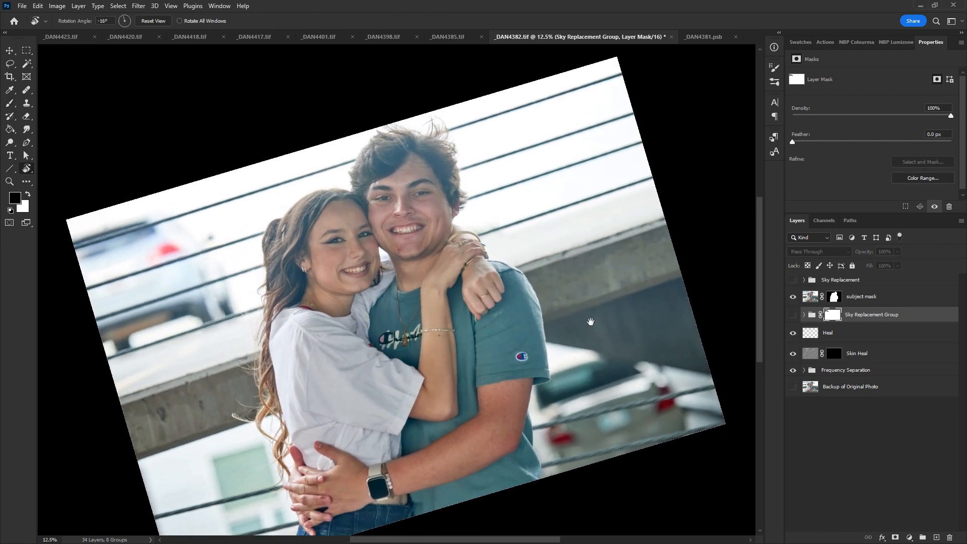
key("b")
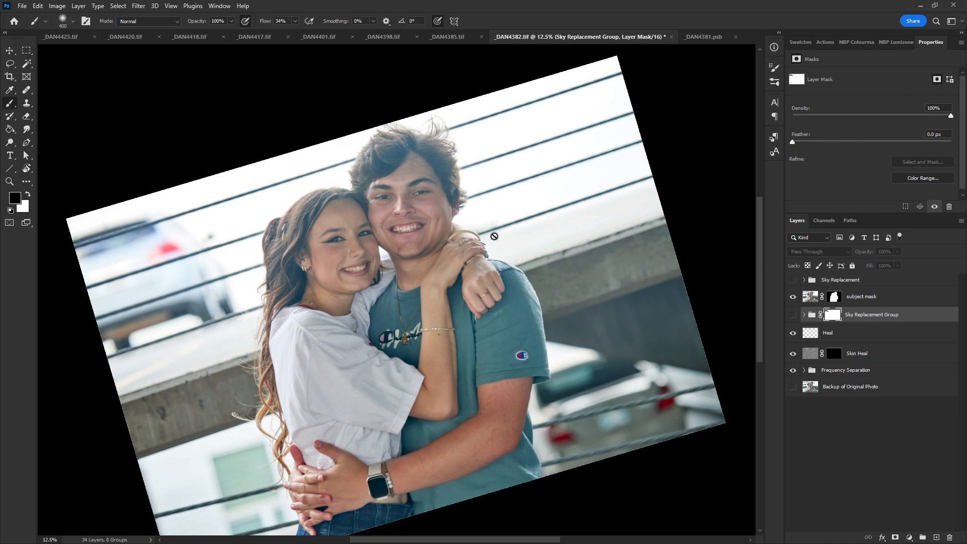
key("ctrl+plus")
key("ctrl+plus")
key("ctrl+plus")
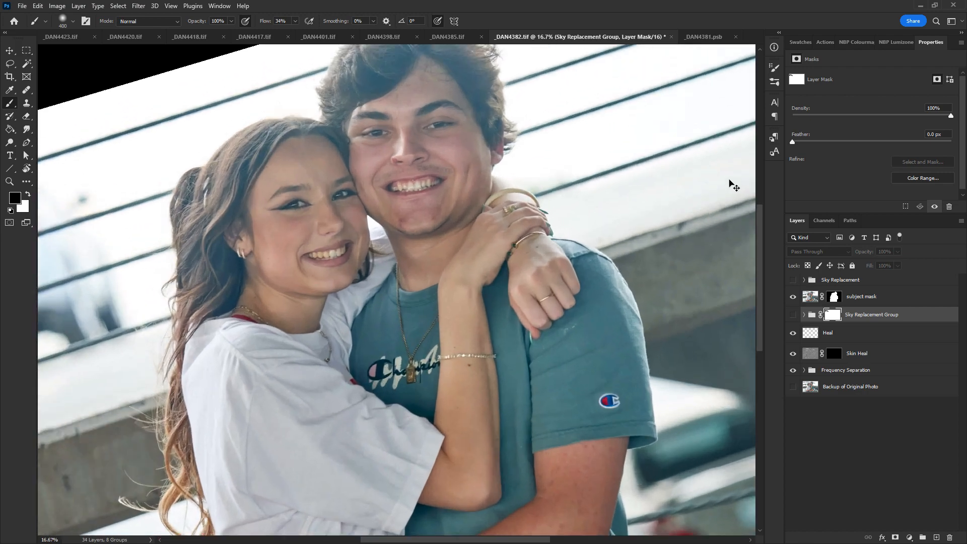
left_click_drag(701, 214, 383, 348)
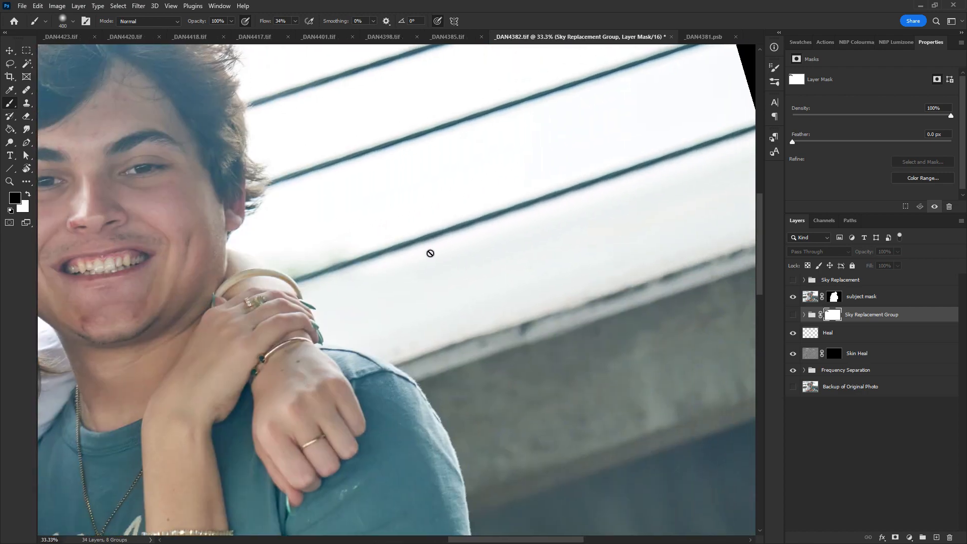
key("ctrl+minus")
key("ctrl+minus")
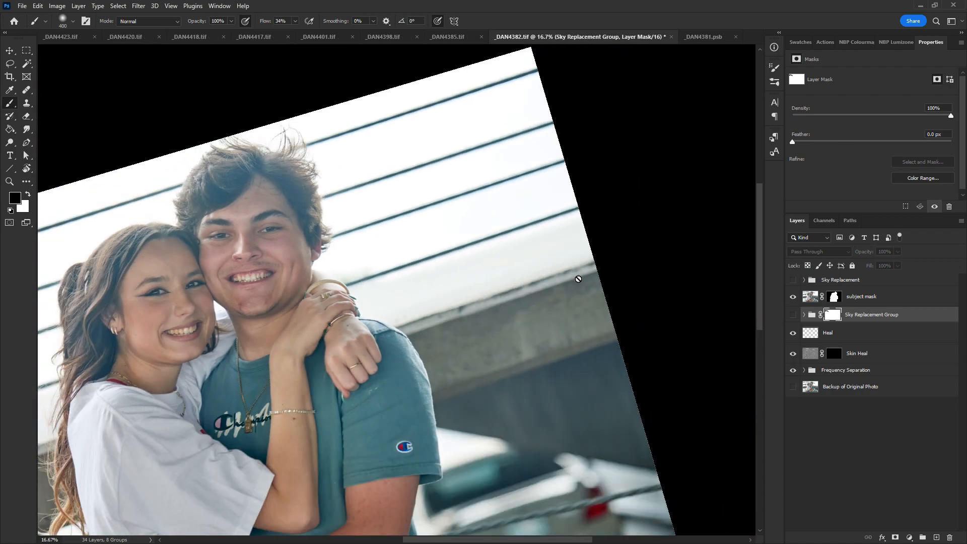
key("ctrl+minus")
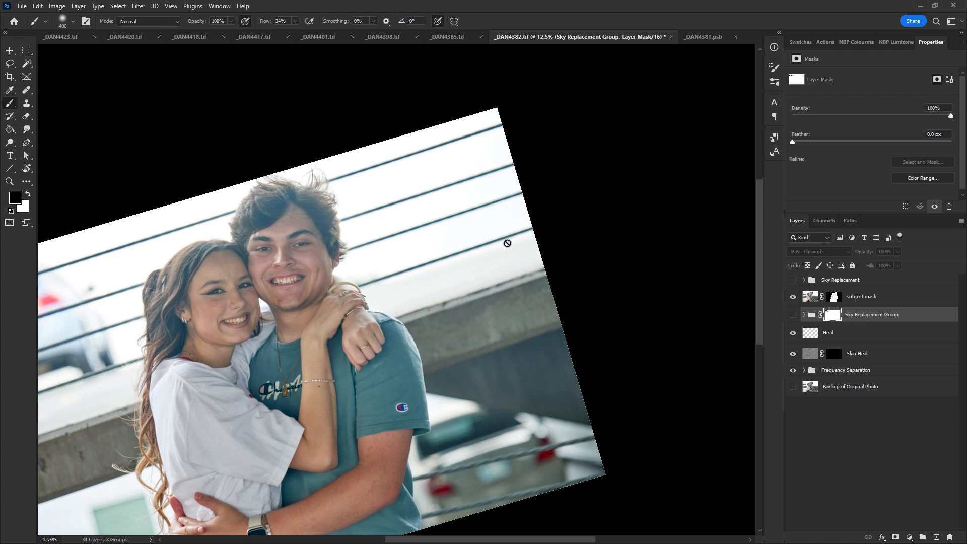
left_click(793, 315)
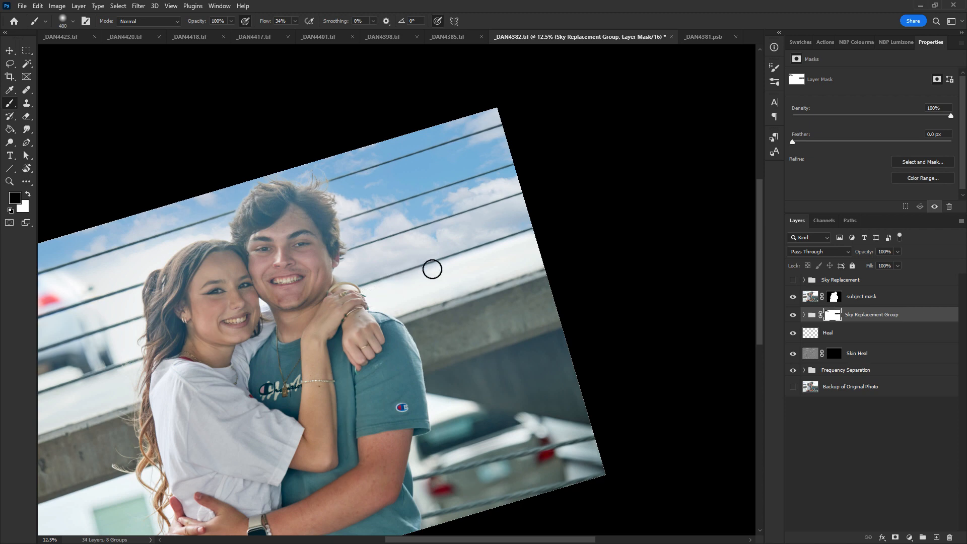
right_click(431, 268)
key("Return")
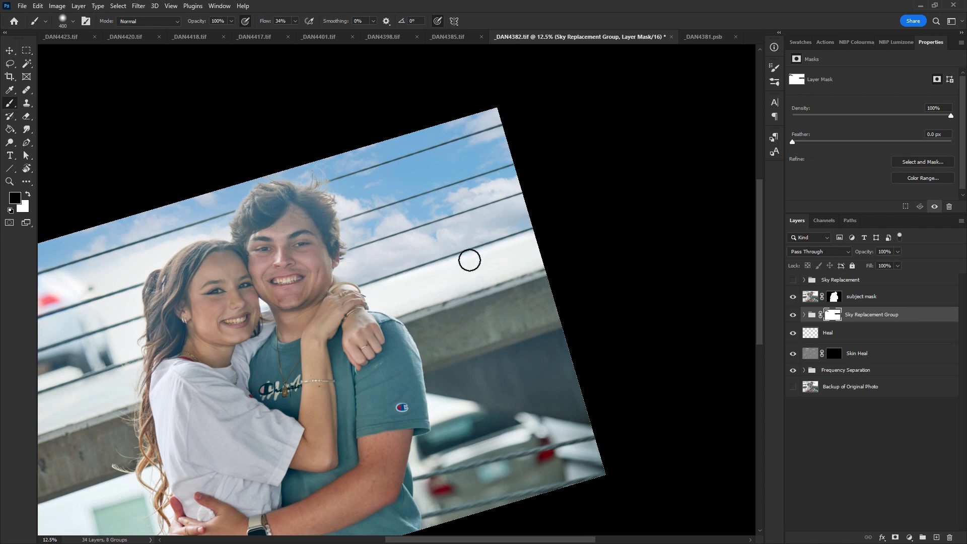
key("x")
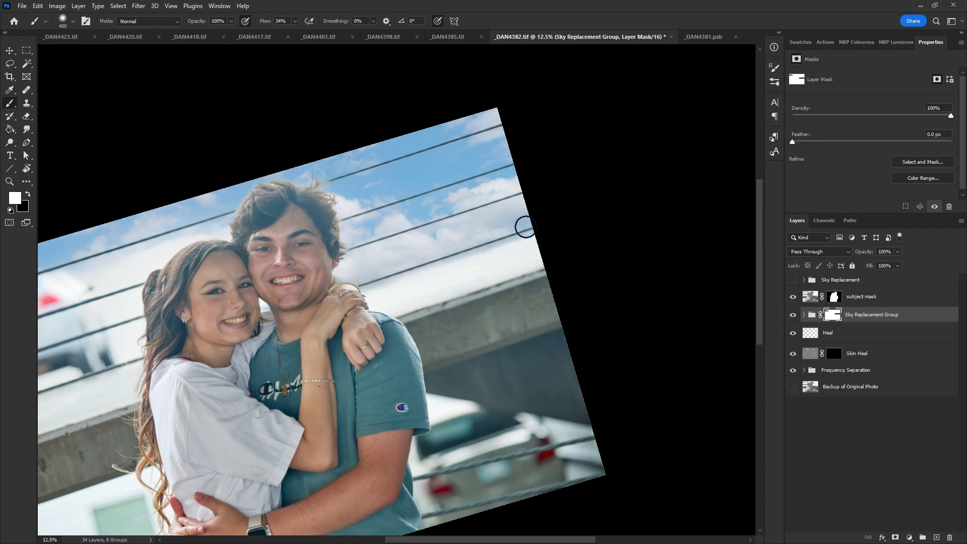
key("x")
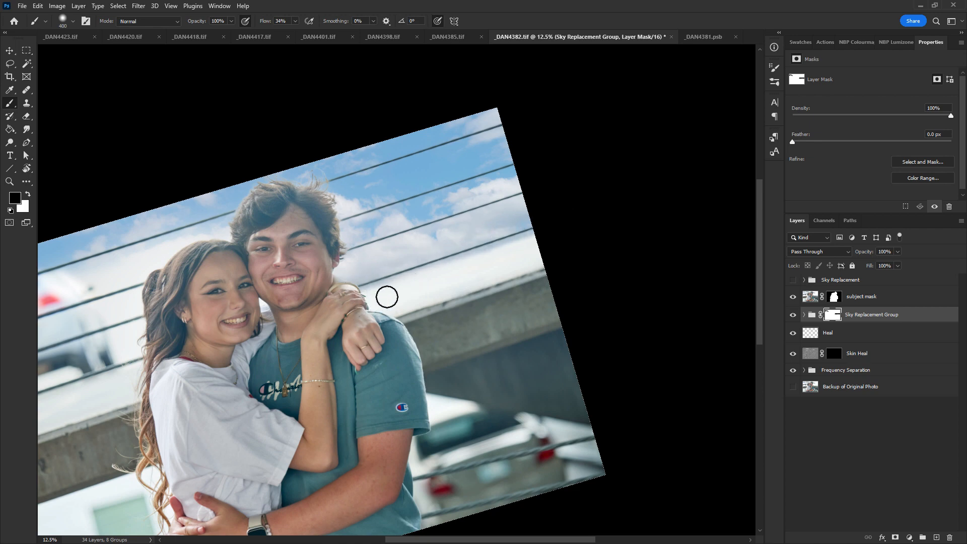
key("x")
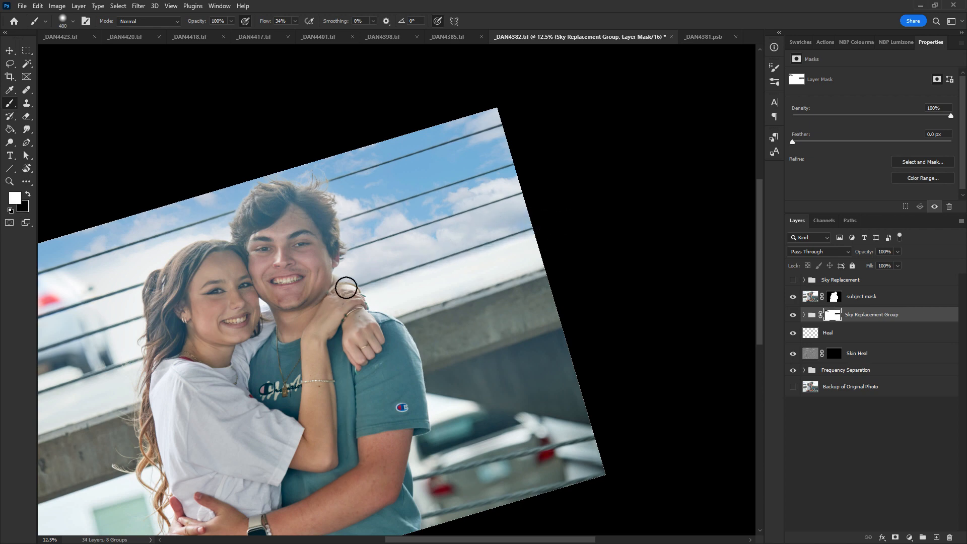
key("x")
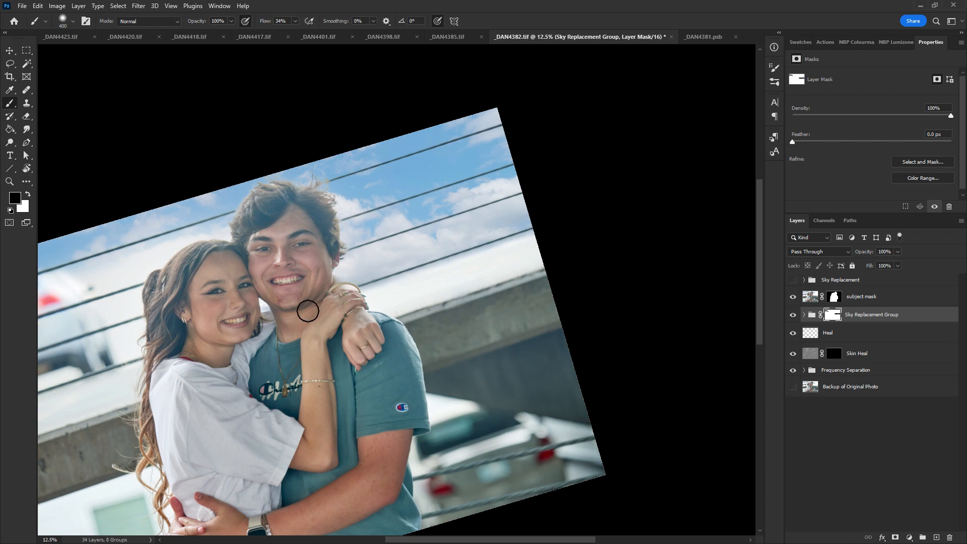
- Expand the hidden Sky Replacement group and enlarge the layer list in both width and height
key("ctrl+minus")
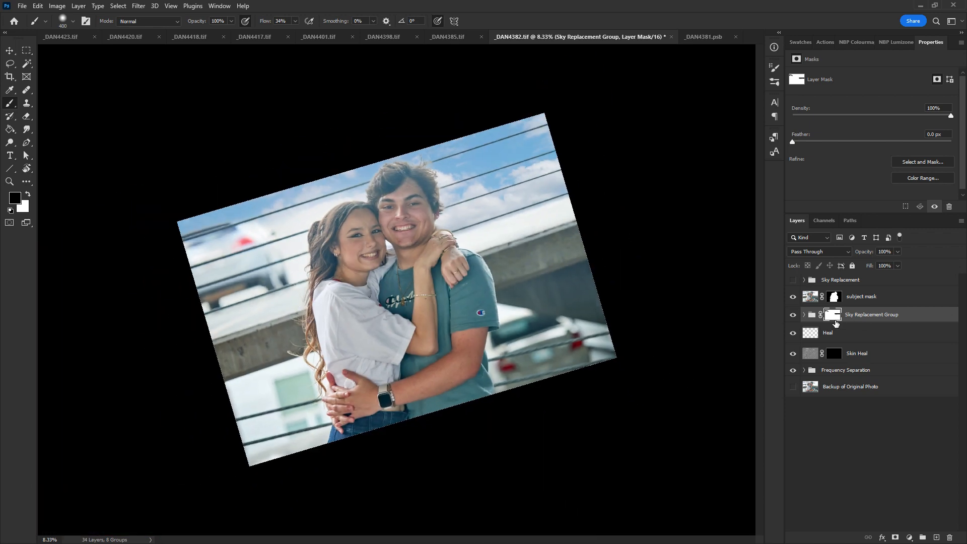
left_click(813, 316)
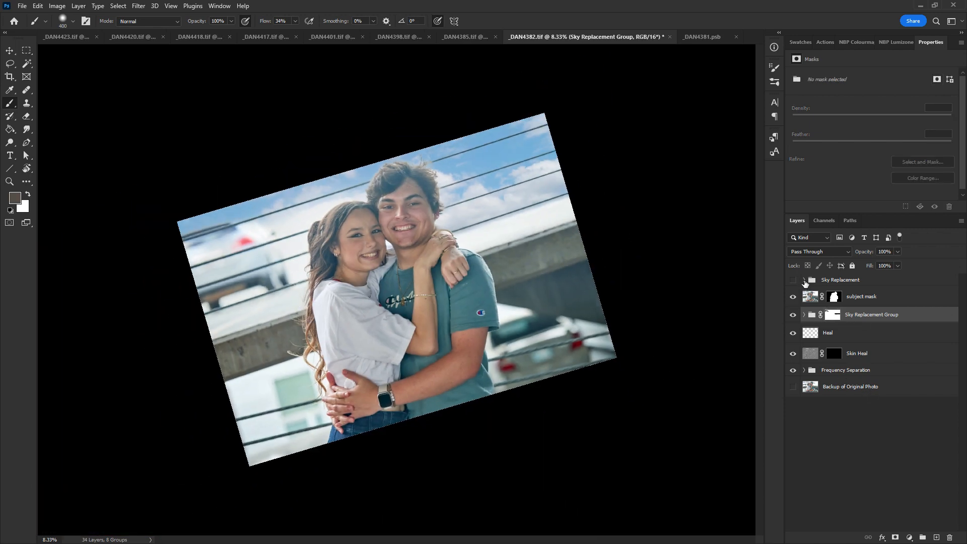
left_click(805, 280)
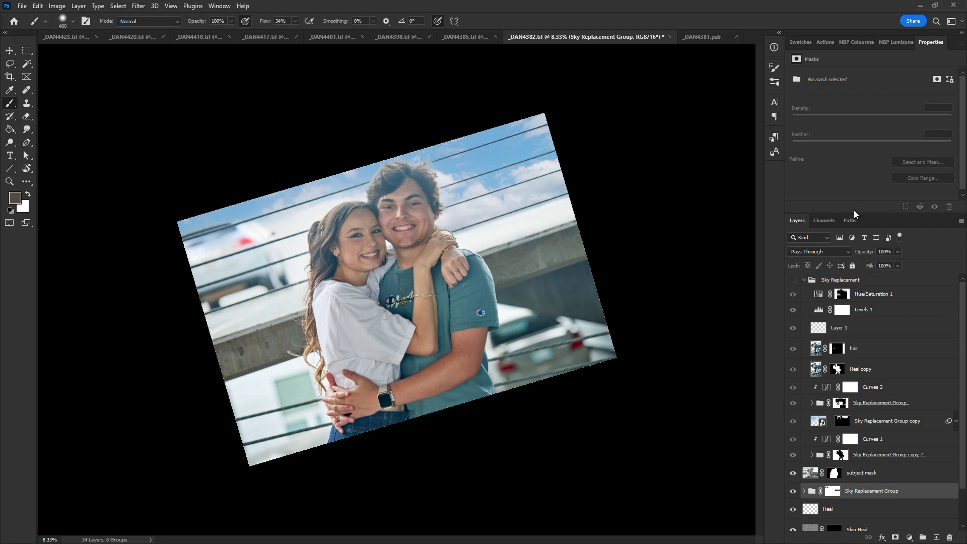
left_click_drag(784, 196, 716, 197)
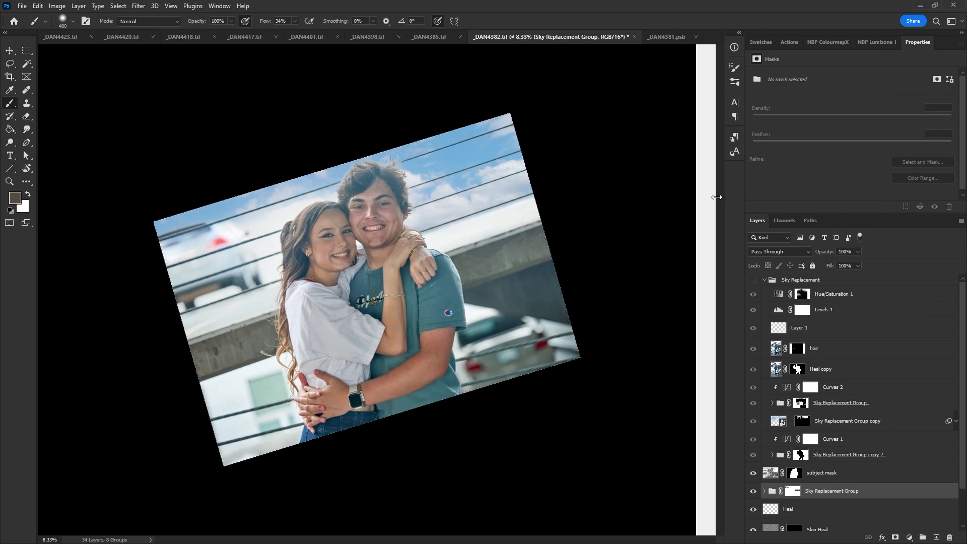
left_click_drag(835, 214, 832, 161)
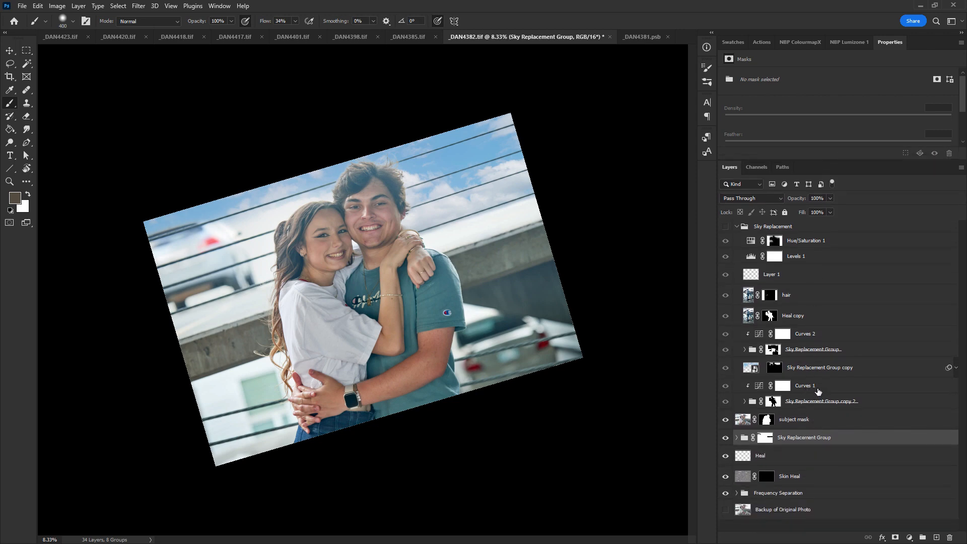
- Move Curves 1 directly above the lower Sky Replacement Group, clip it to that group, and compare the image with and without it
left_click_drag(816, 386, 761, 424)
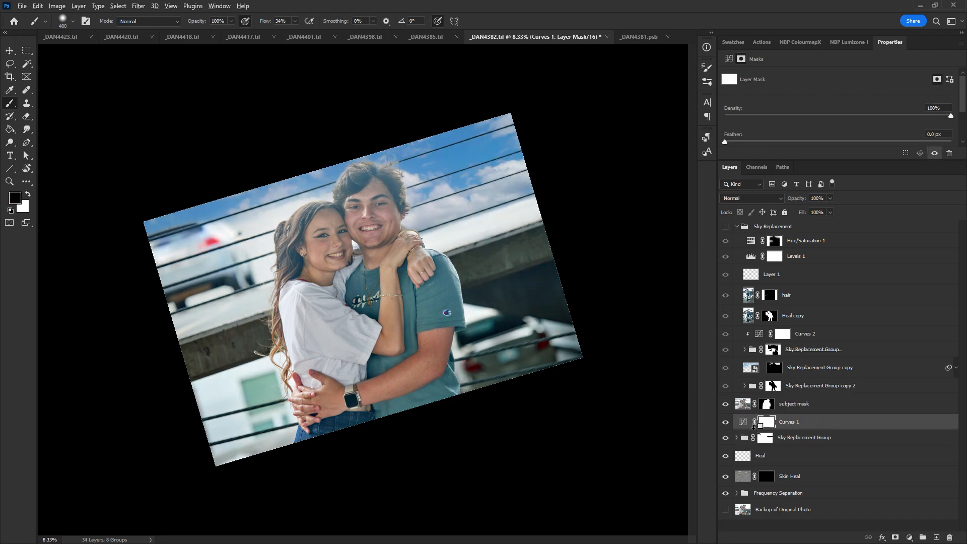
left_click(754, 426, "alt")
left_click(726, 422)
left_click(726, 422)
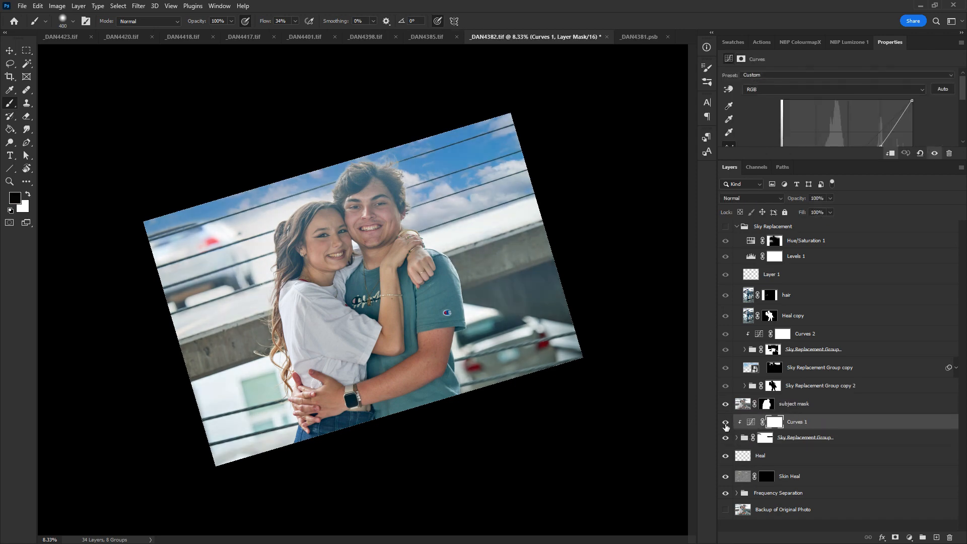
left_click(726, 422)
left_click(725, 422)
- Undo the relocation and clipping of Curves 1, and keep Curves 2 selected
left_click(805, 337)
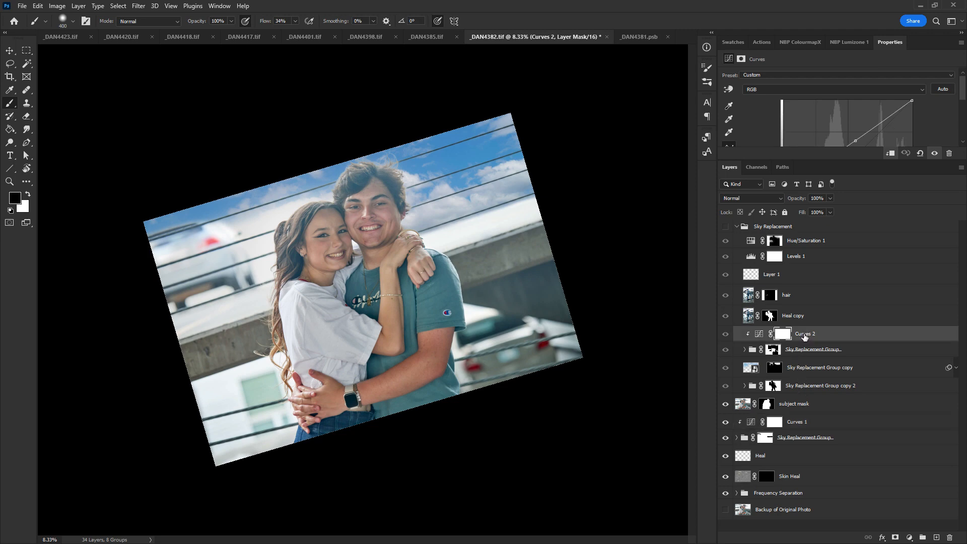
mouse_move(858, 160)
left_mouse_down()
mouse_move(855, 241)
mouse_move(855, 160)
left_mouse_up()
key("ctrl+z")
key("ctrl+z")
key("ctrl+z")
key("ctrl+z")
key("ctrl+z")
key("ctrl+shift+z")
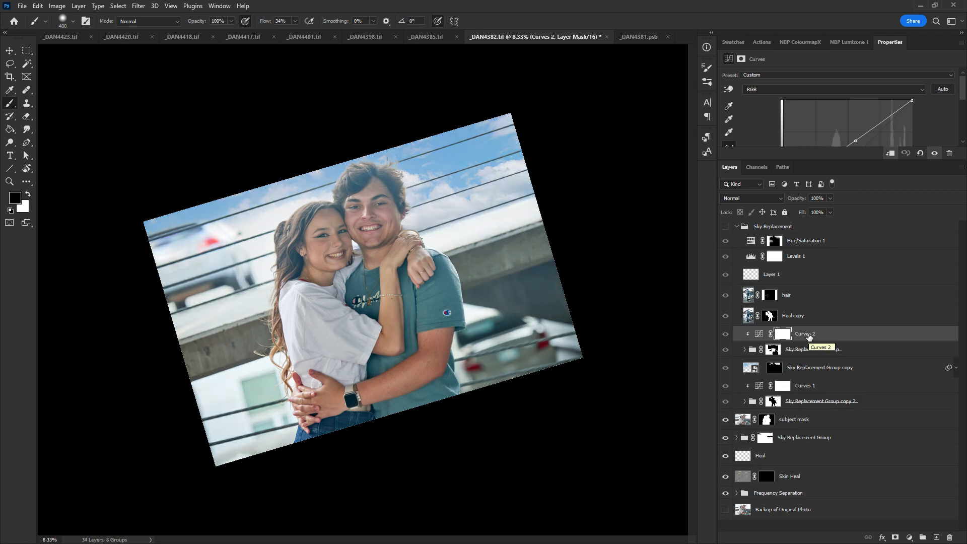
- Move Curves 2 directly above the lower Sky Replacement Group, clip it to that group, and compare the sky with and without it
left_click_drag(807, 351, 755, 431)
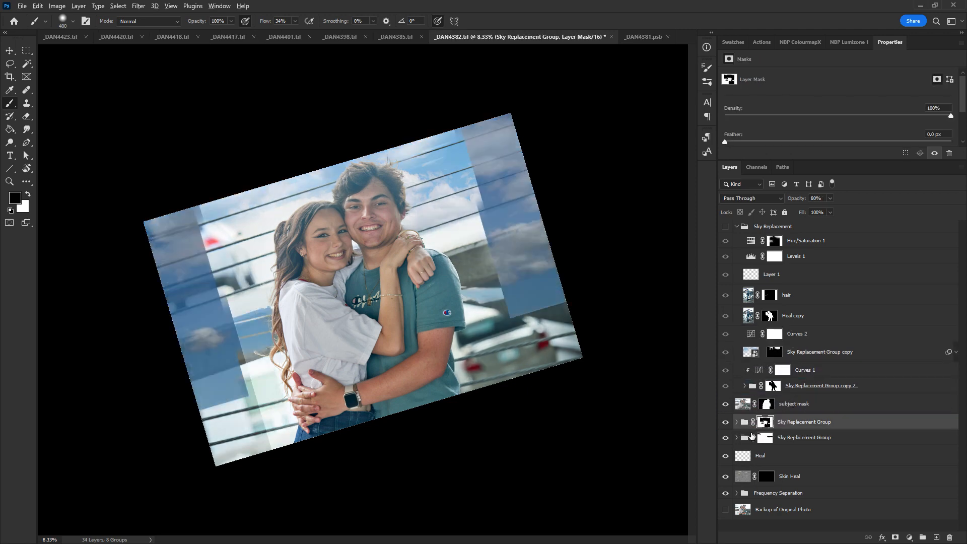
key("ctrl+z")
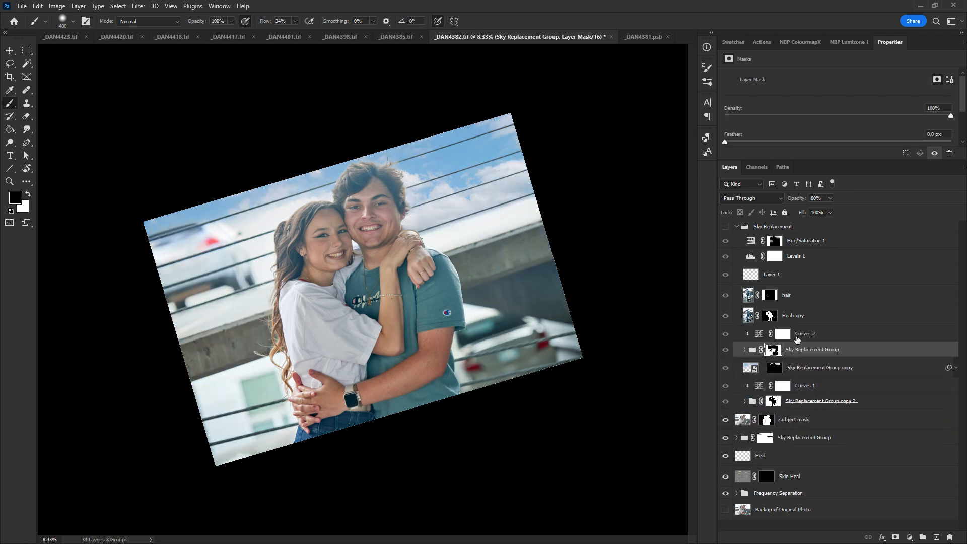
left_click_drag(805, 333, 751, 425)
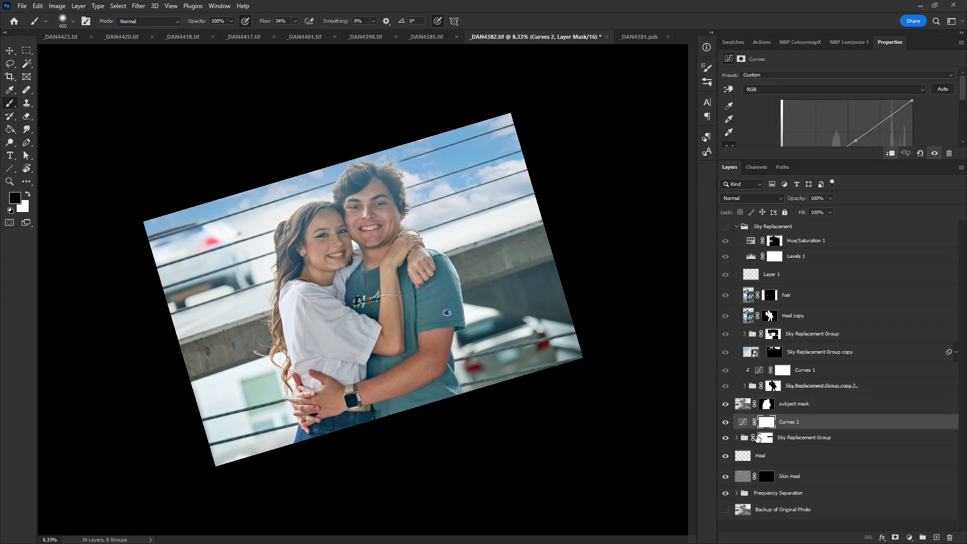
left_click(748, 431, "alt")
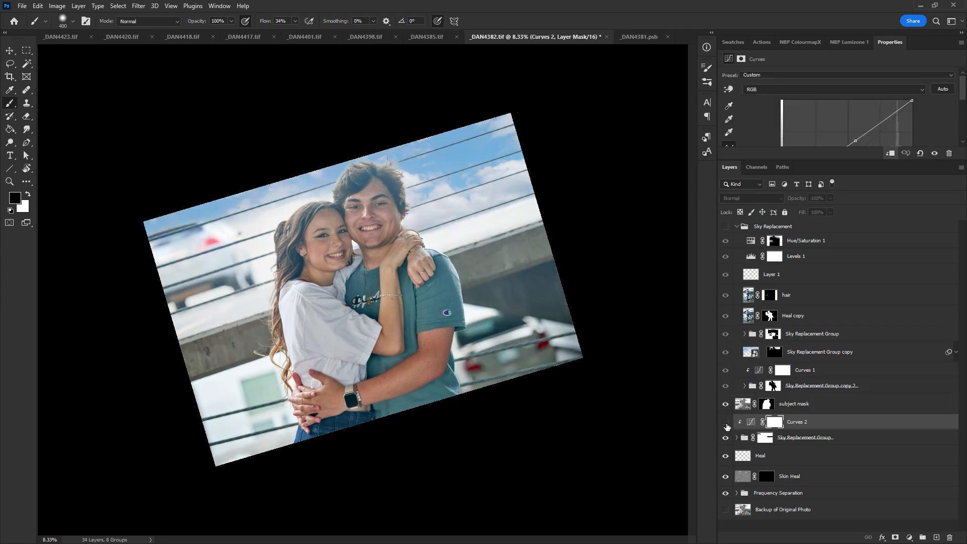
left_click(726, 423)
left_click(726, 423)
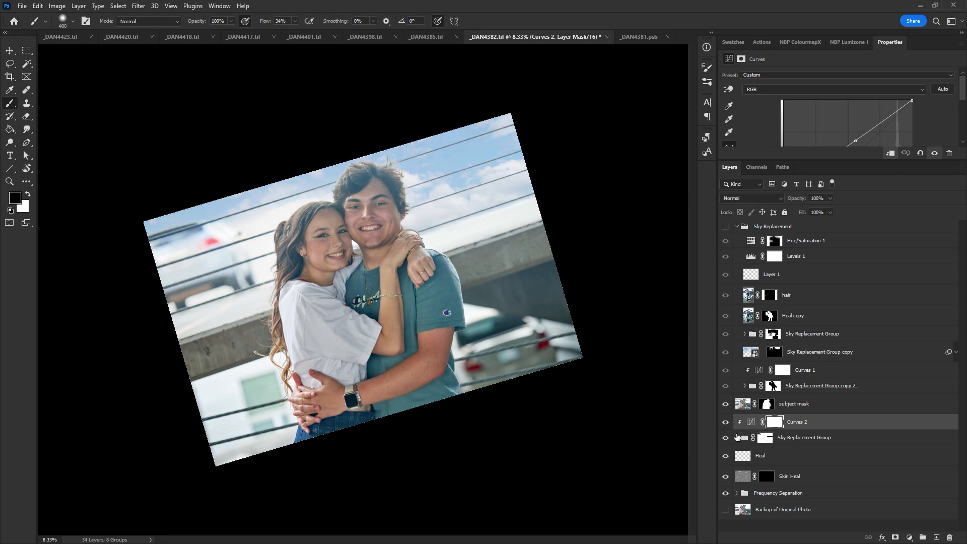
- Compare the image with and without the lower Sky Replacement Group, and inspect that group's layer mask on its own
left_click(725, 438)
left_click(725, 438)
left_click(725, 438)
left_click(726, 438)
left_click(768, 441)
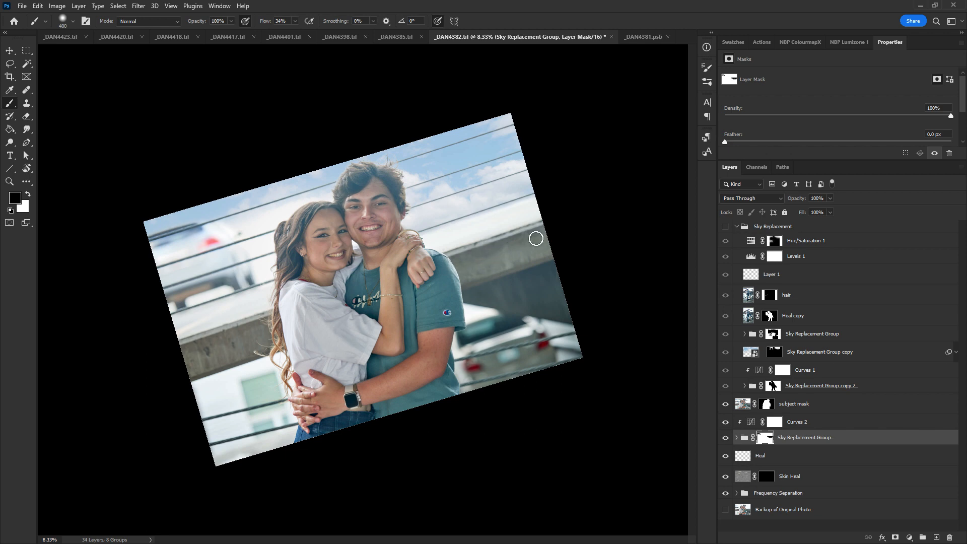
key("x")
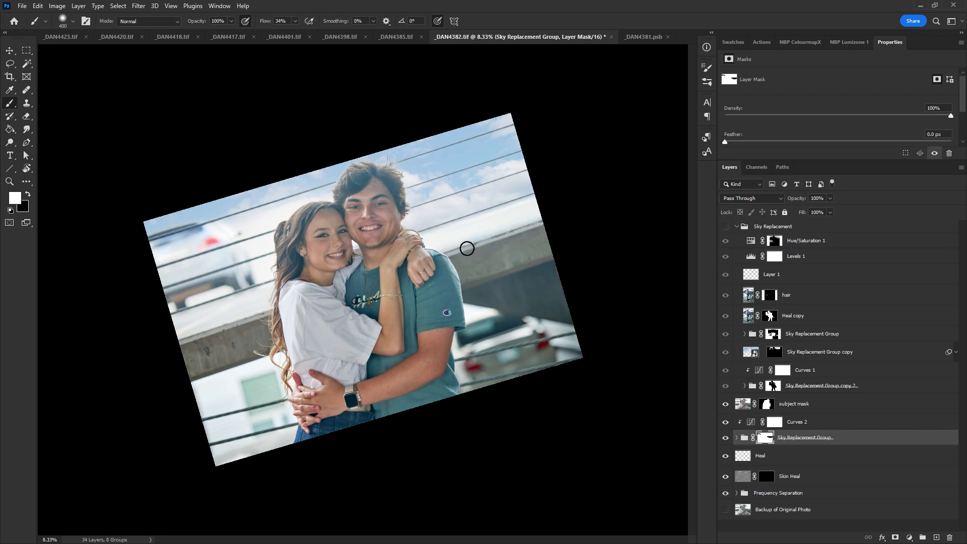
left_click(765, 438, "alt")
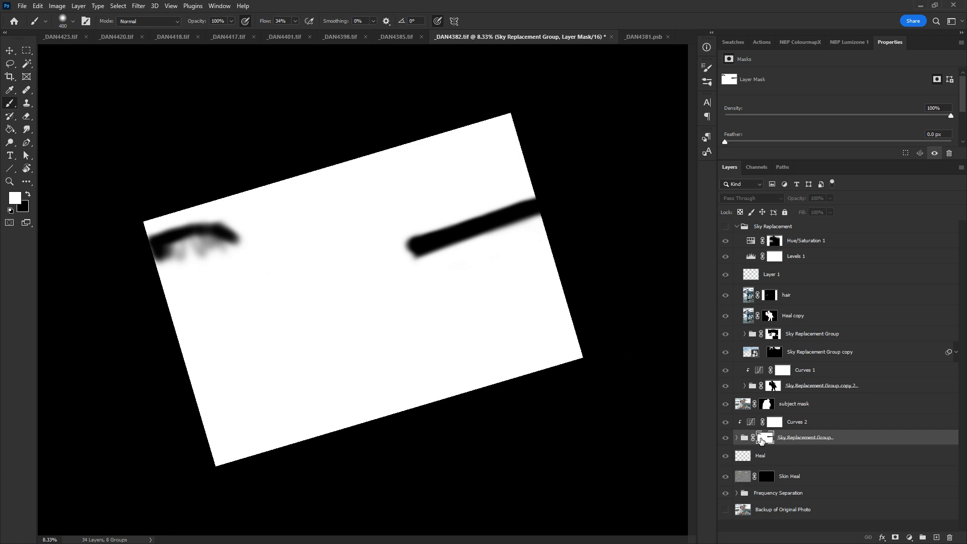
left_click(761, 439, "alt")
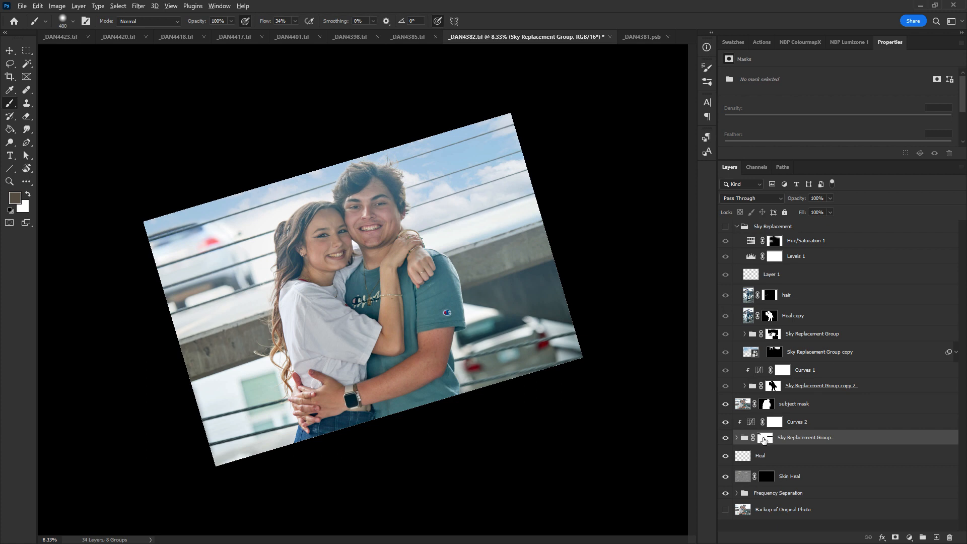
- Target the lower Sky Replacement Group's layer mask and set the brush to paint black at 100% flow
key("x")
left_click(441, 257)
left_click(487, 216)
left_click(765, 437)
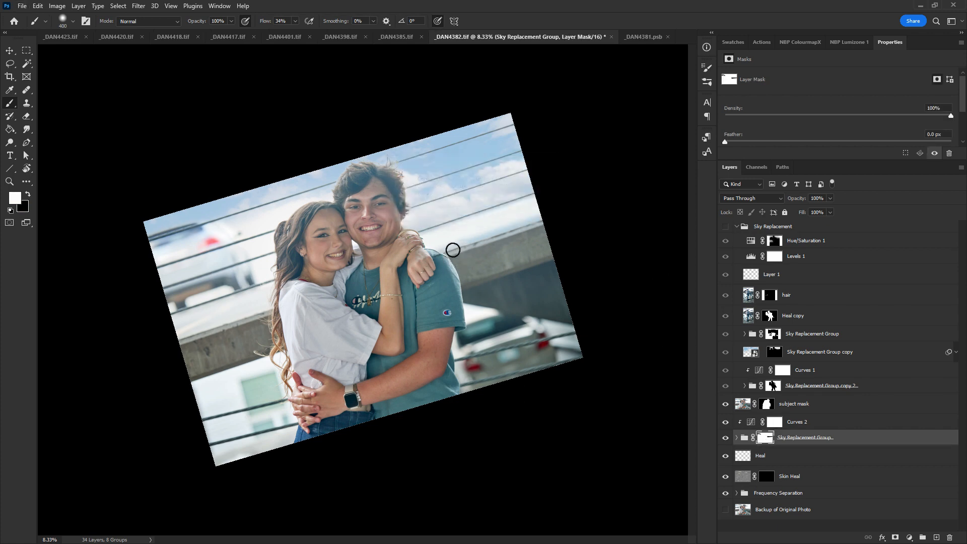
left_click(295, 20)
left_click_drag(296, 34, 398, 35)
key("x")
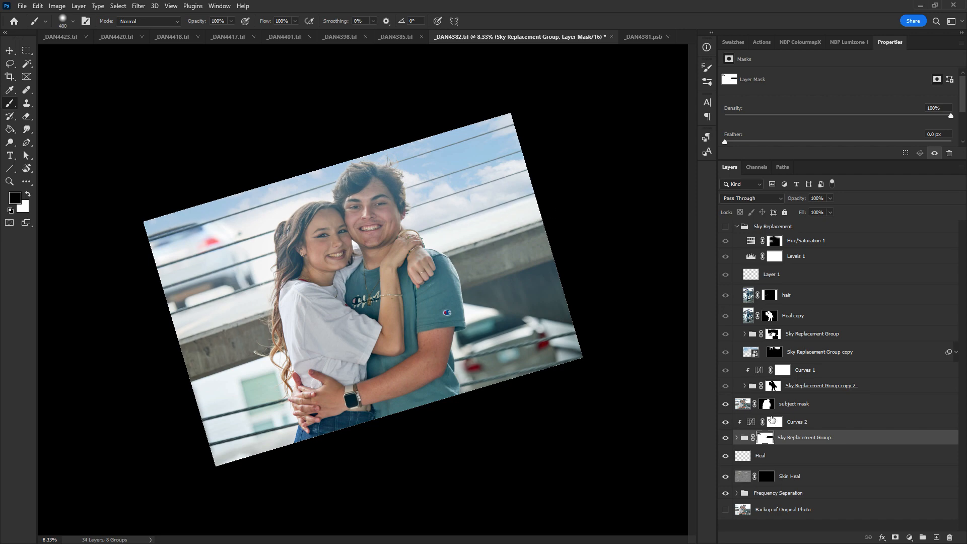
- Brighten the sky through Curves 2 by raising the upper point of its RGB curve and slightly adjusting the lower one
left_click(750, 423)
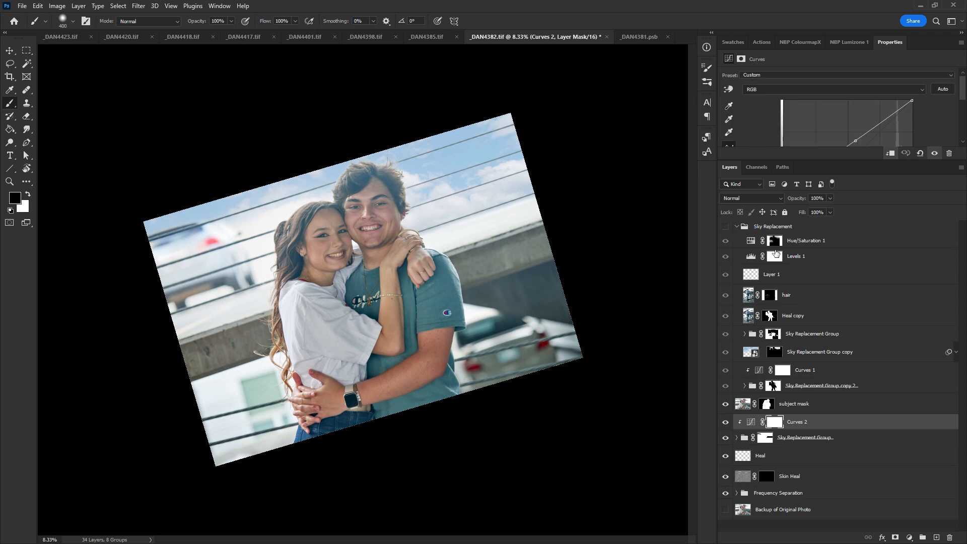
left_click_drag(806, 162, 805, 236)
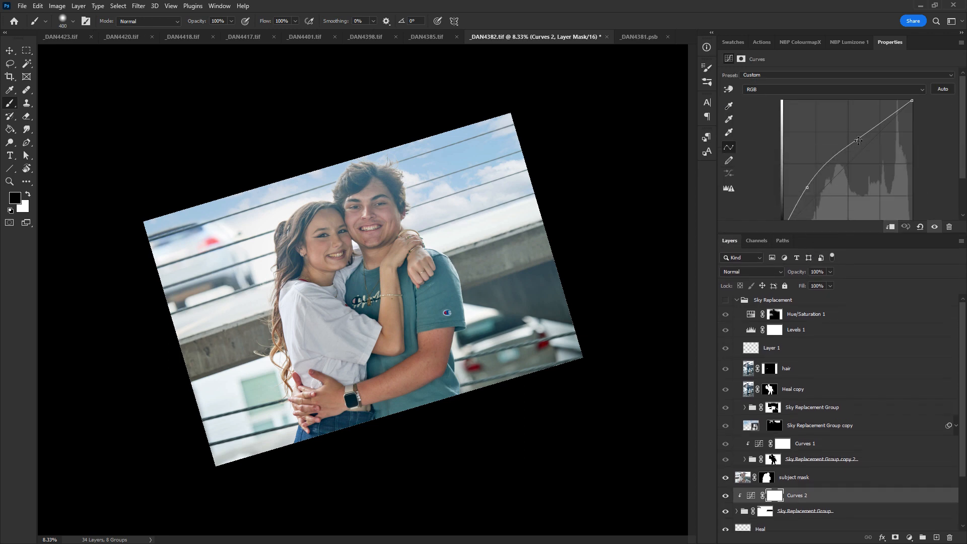
left_click_drag(856, 141, 860, 133)
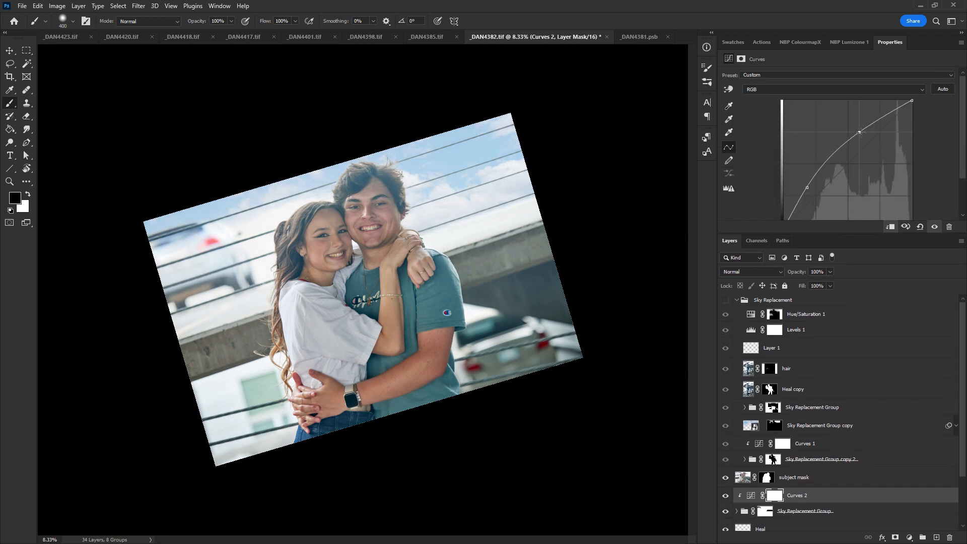
left_click(805, 189)
left_click(862, 131)
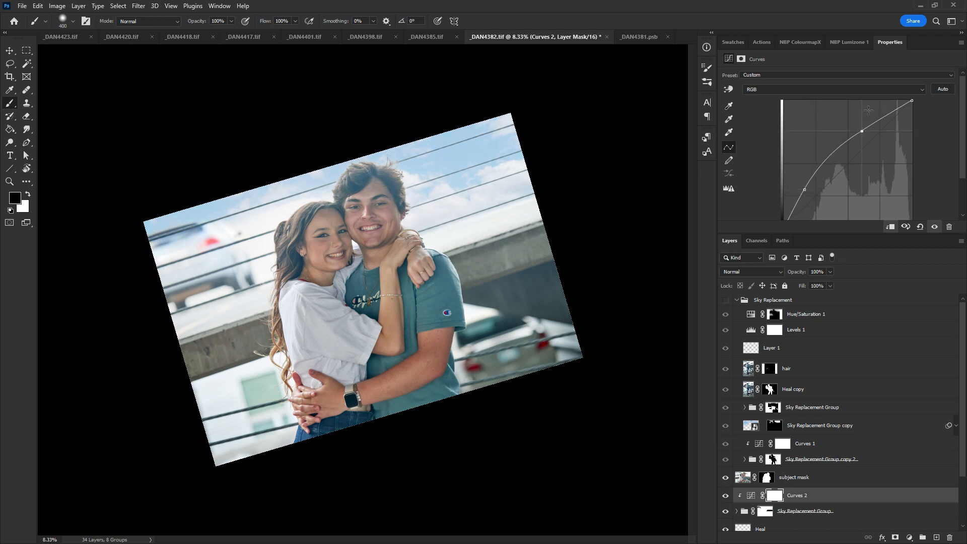
- Delete the hidden Sky Replacement group at the top of the stack and duplicate the remaining Sky Replacement Group
left_click(804, 509)
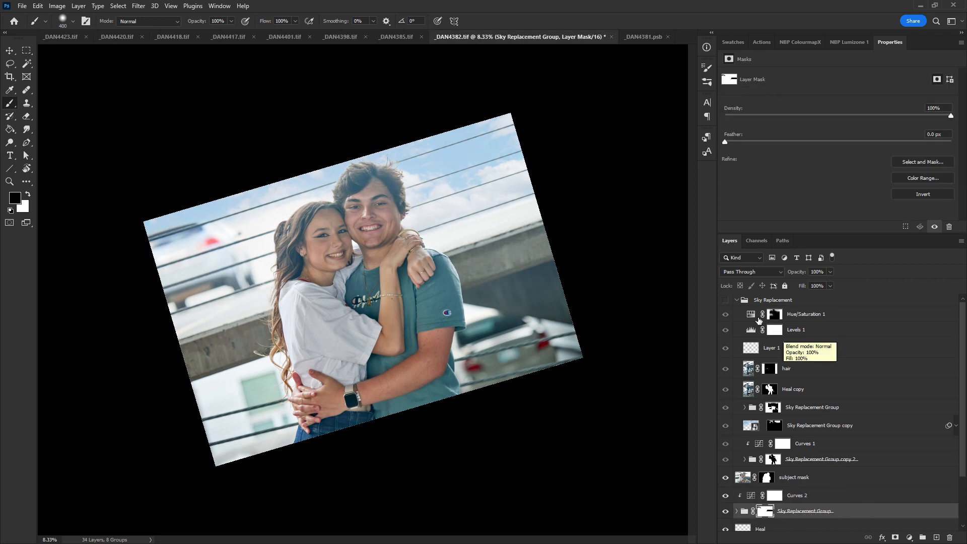
left_click(737, 299)
left_click_drag(771, 300, 949, 536)
left_click_drag(806, 369, 801, 344)
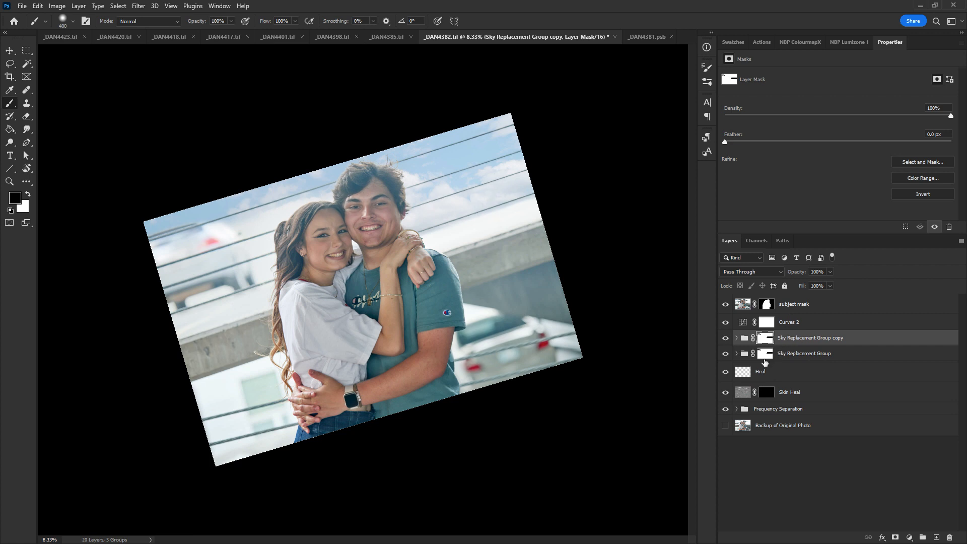
- Merge the duplicated group into one layer and replace its mask with a copy of the Sky Replacement Group's mask
left_click(810, 352)
left_click(811, 339)
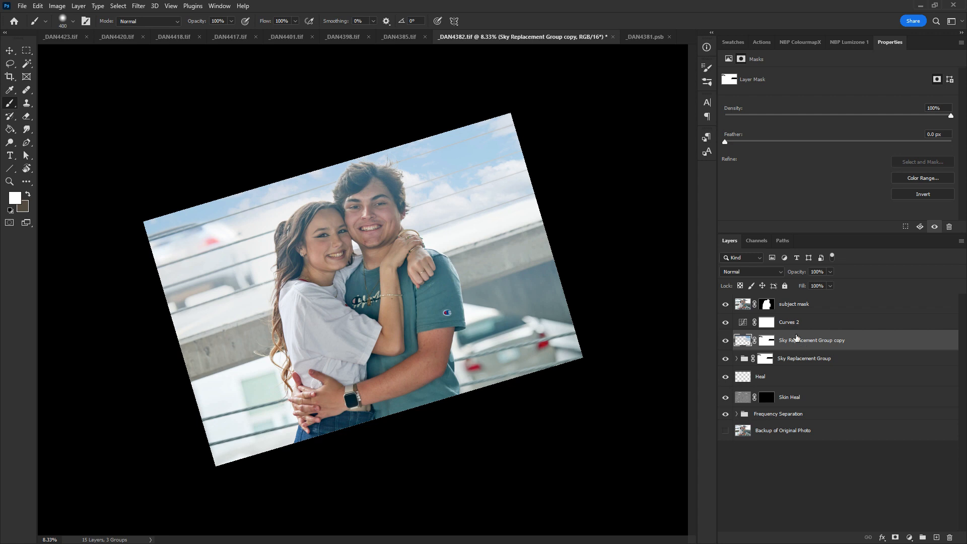
left_click_drag(763, 341, 950, 538)
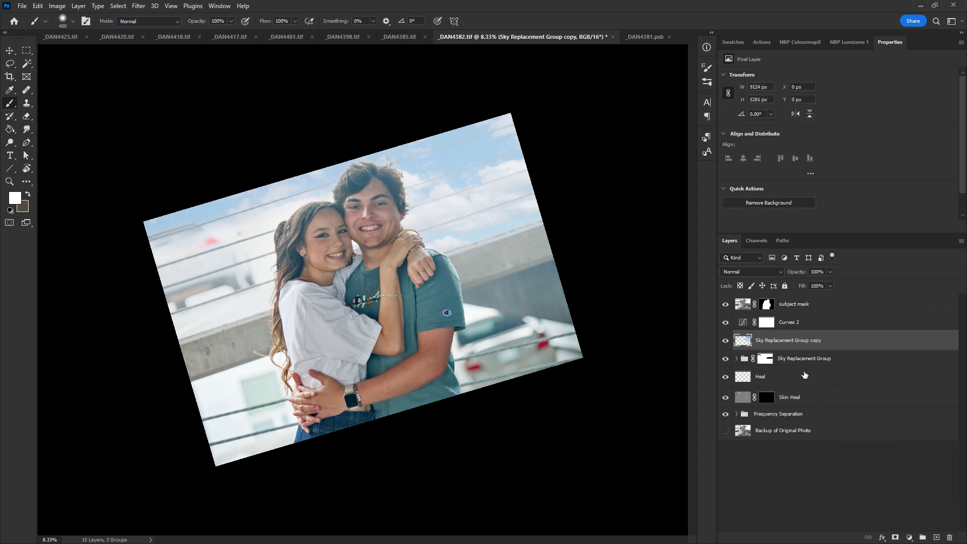
mouse_move(766, 358)
left_mouse_down()
mouse_move(767, 343)
mouse_move(776, 347)
left_mouse_up()
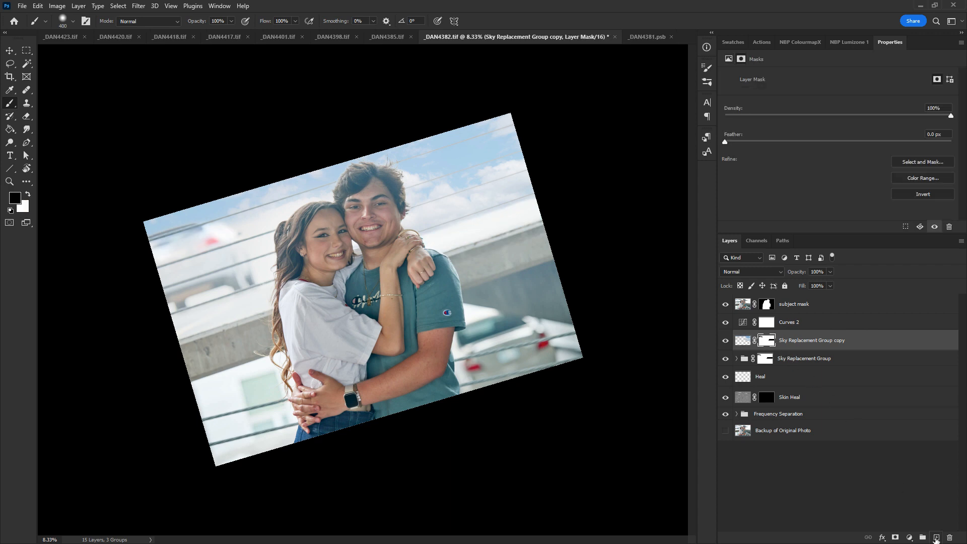
- Merge the masked sky copy with a new blank layer and rename the result "sky no mask"
left_click(936, 538)
left_click(806, 361, "shift")
key("ctrl+e")
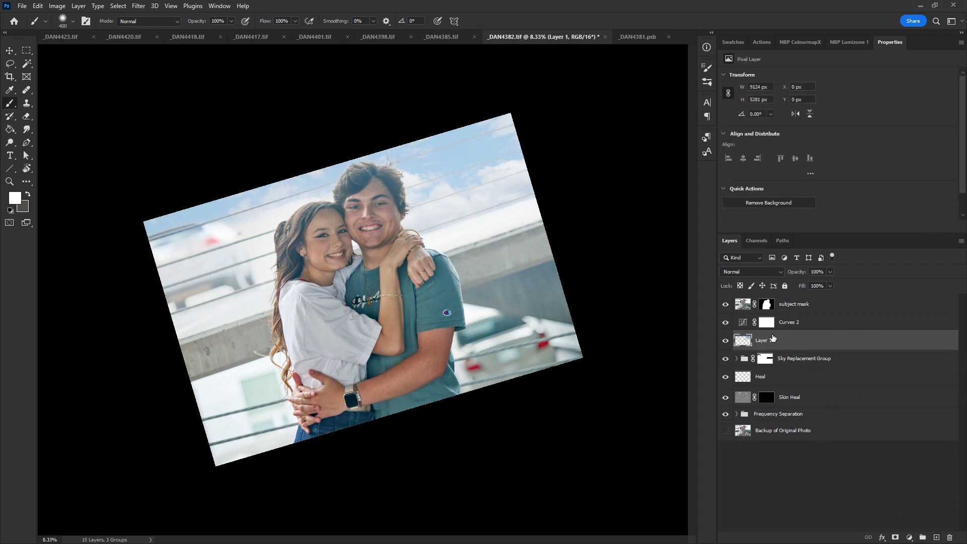
double_click(764, 341)
key("Return")
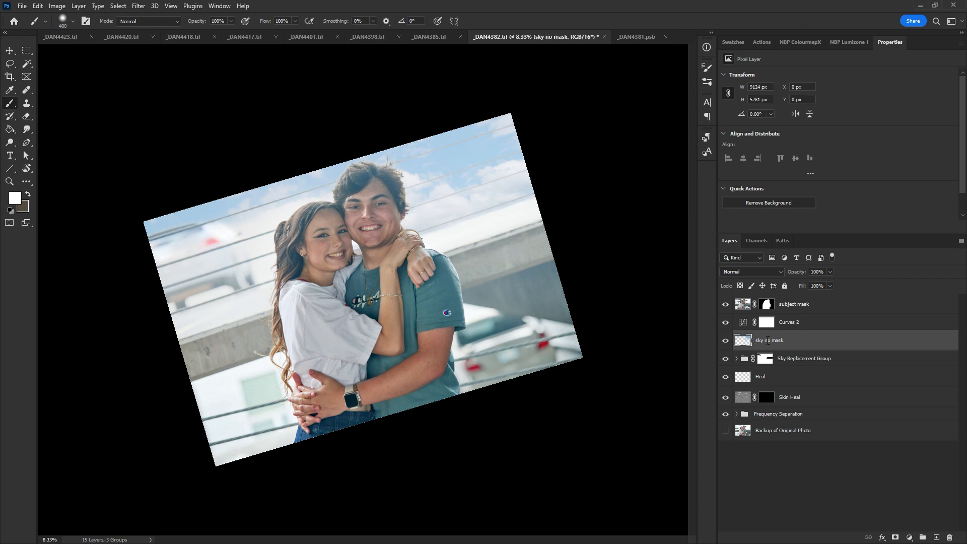
- Blur the "sky no mask" layer, preview other blend modes, and keep it on Normal at 58% opacity
left_click(139, 6)
key("Escape")
left_click(774, 274)
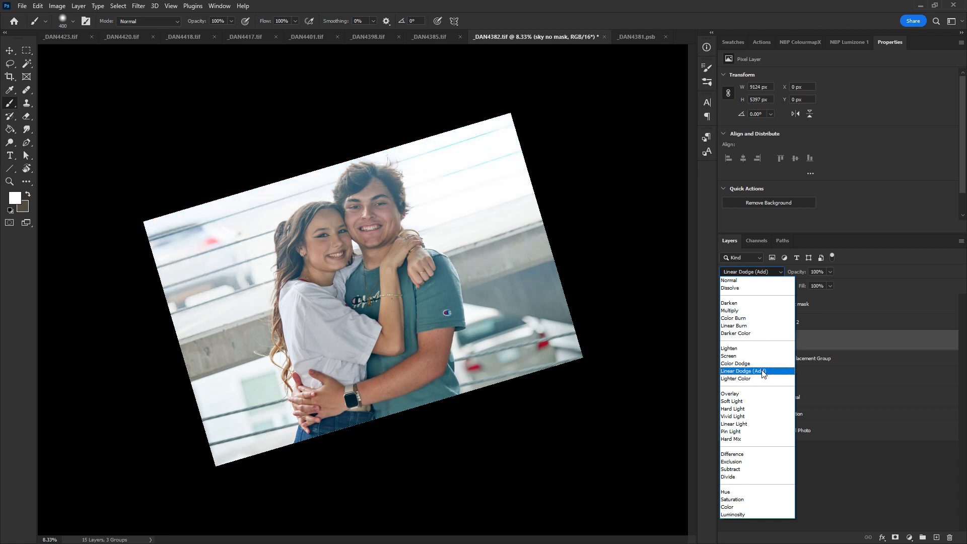
left_click(755, 281)
left_click(830, 272)
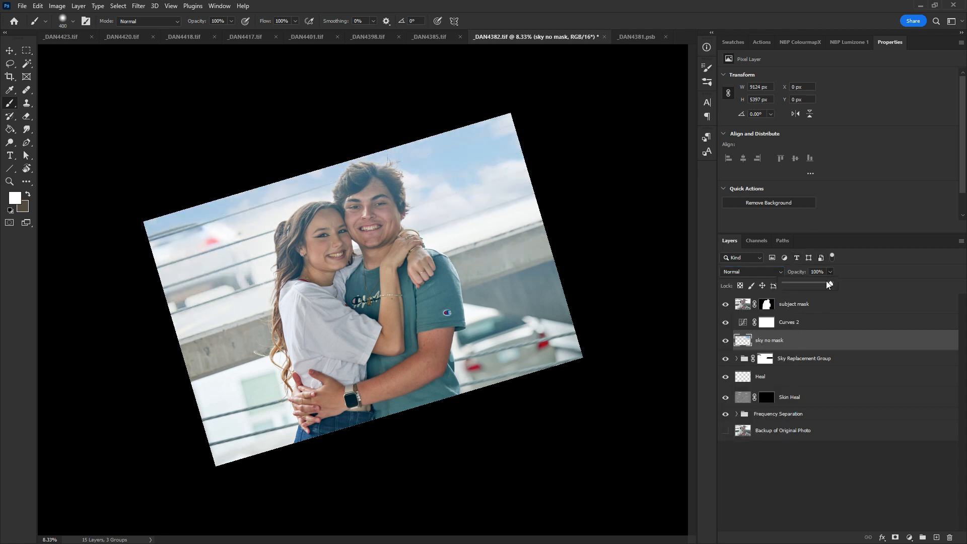
left_click_drag(831, 283, 814, 285)
- Hide the "sky no mask" layer and select the bright sky on the subject mask layer with the Magic Wand
left_click(725, 340)
key("z")
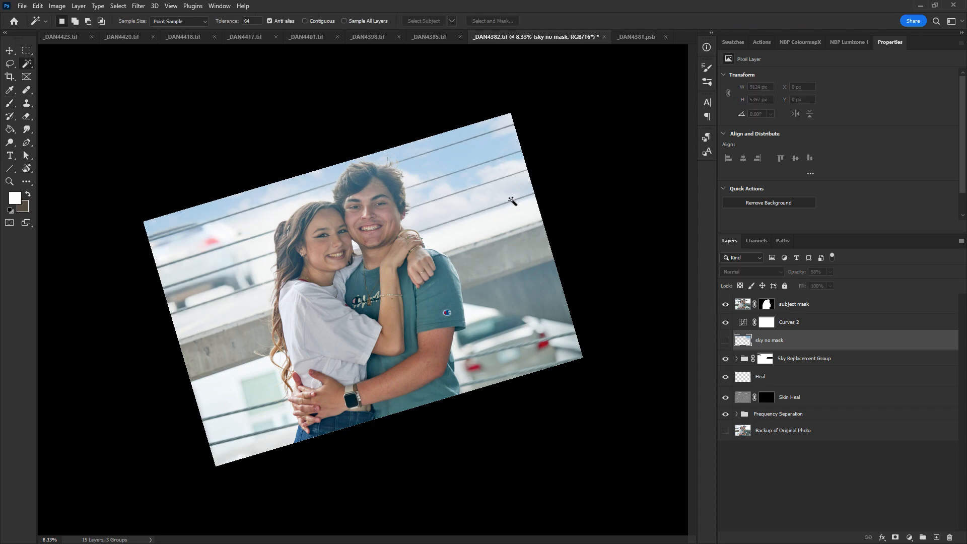
left_click(520, 198)
key("w")
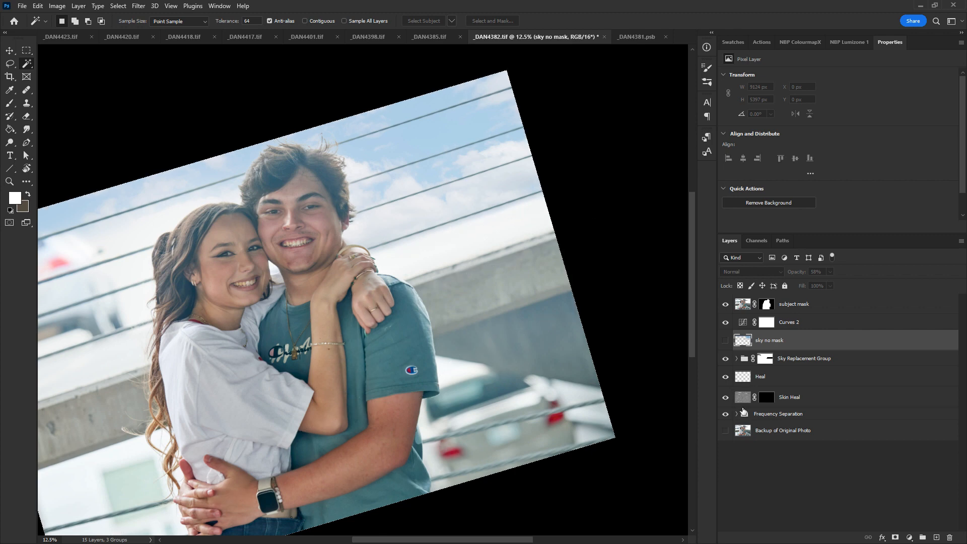
left_click(764, 431)
left_click(743, 304)
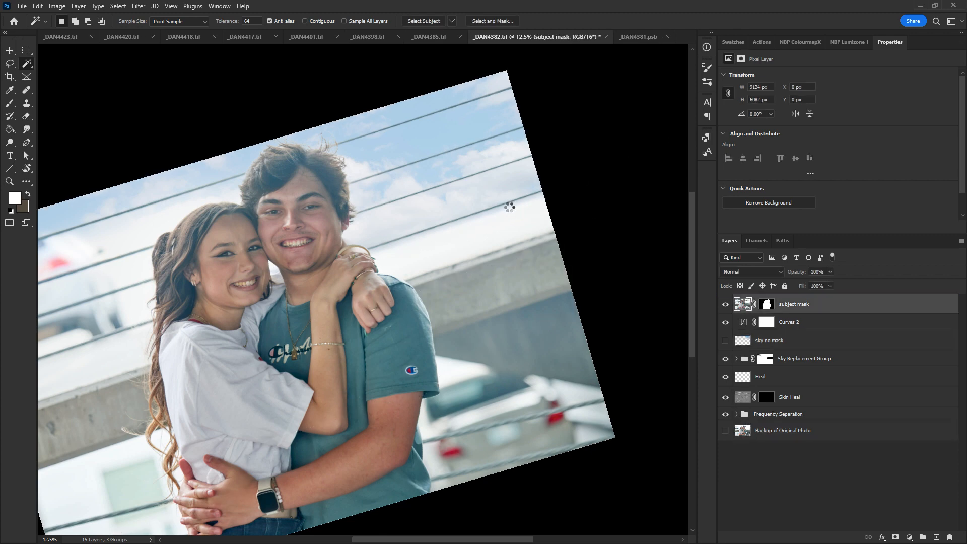
left_click(509, 205)
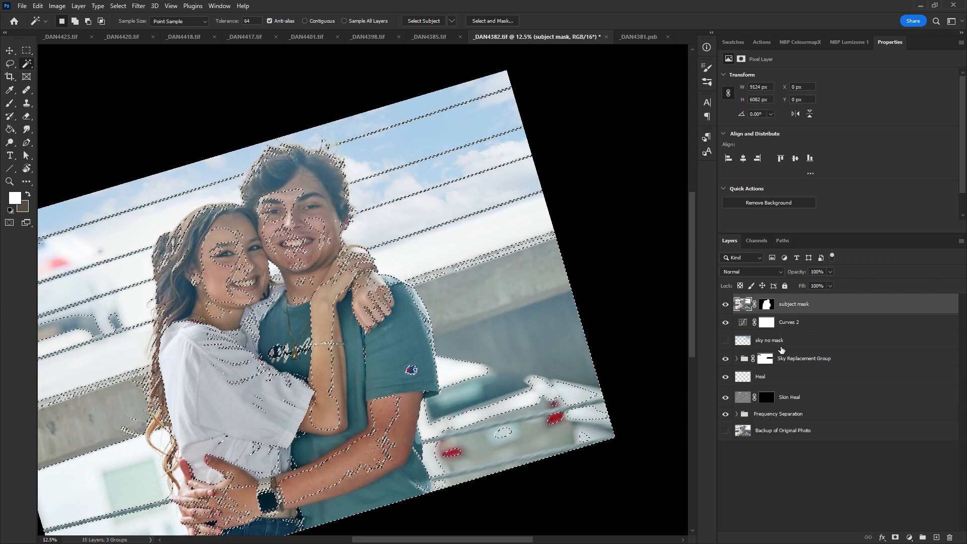
- Show the "sky no mask" layer and add a layer mask to it from the selection
left_click(725, 340)
left_click(787, 343)
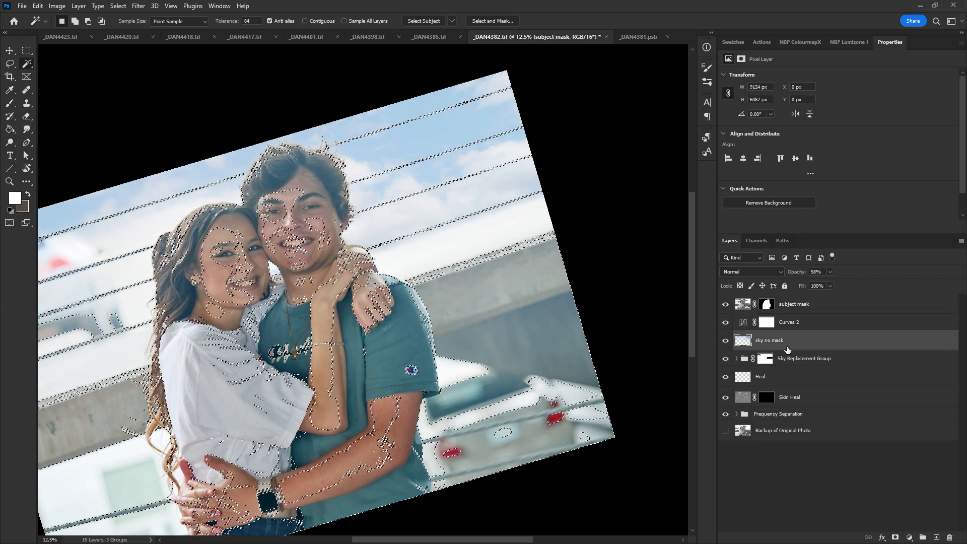
left_click(895, 537)
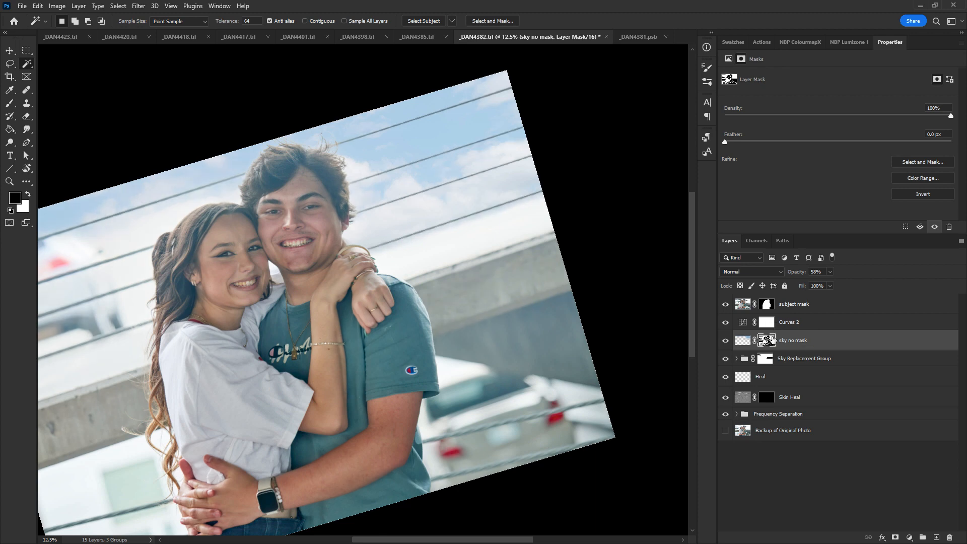
- Straighten the rotated canvas view and compare the image with and without the "sky no mask" layer
left_click_drag(433, 337, 516, 373)
key("ctrl+minus")
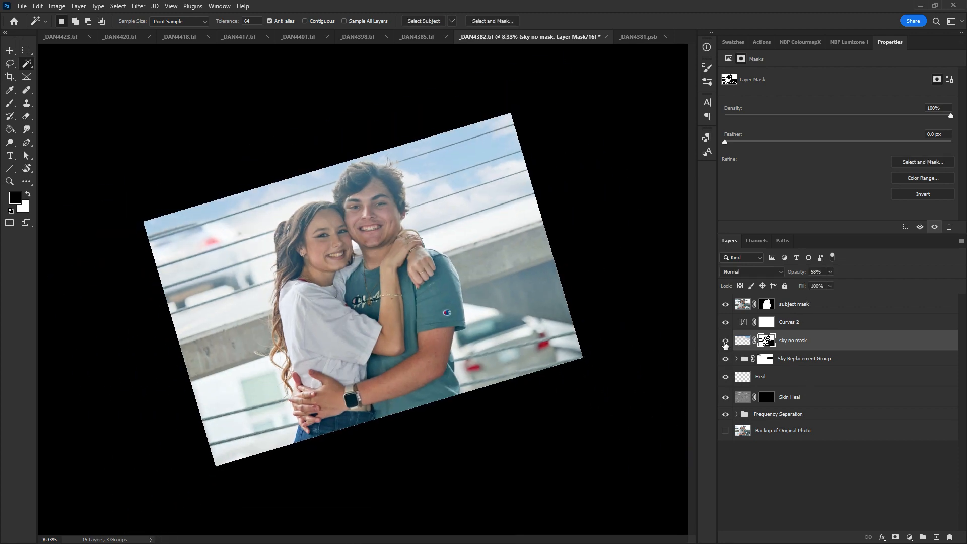
mouse_move(725, 341)
left_mouse_down()
mouse_move(728, 364)
mouse_move(724, 343)
left_mouse_up()
key("r")
left_click(145, 21)
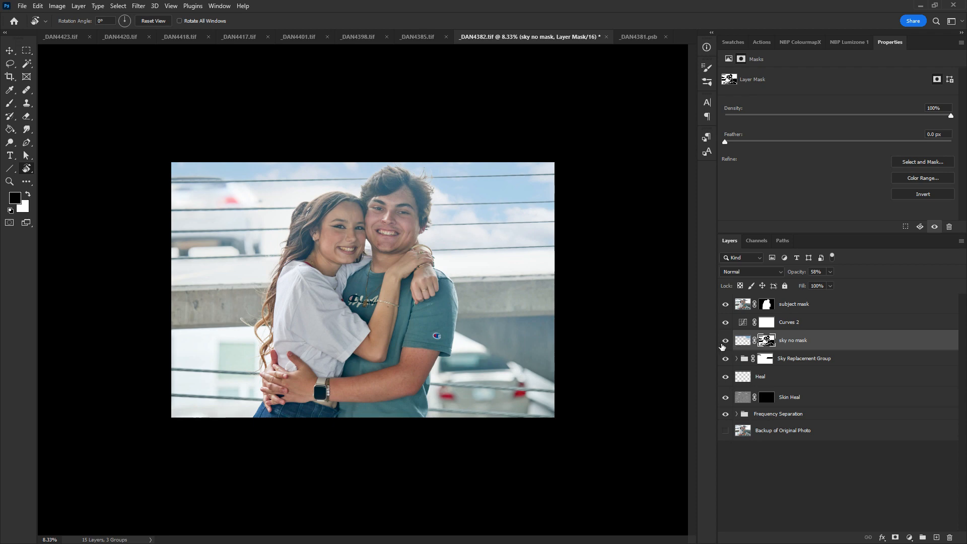
mouse_move(724, 343)
left_mouse_down()
mouse_move(725, 363)
mouse_move(727, 340)
left_mouse_up()
- Compare the couple's tones with and without the subject mask layer, leaving that layer hidden
key("ctrl+plus")
left_click(816, 305)
left_click(726, 305)
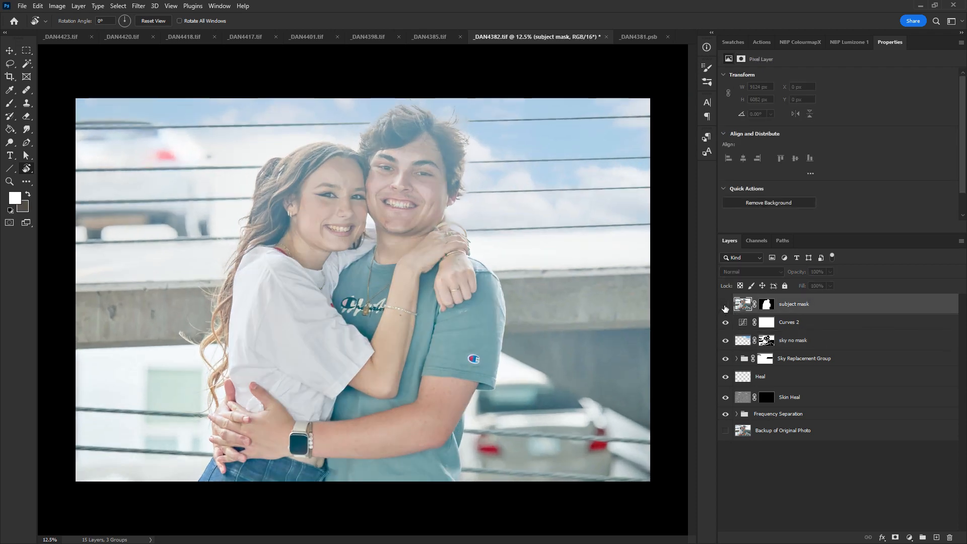
left_click(725, 305)
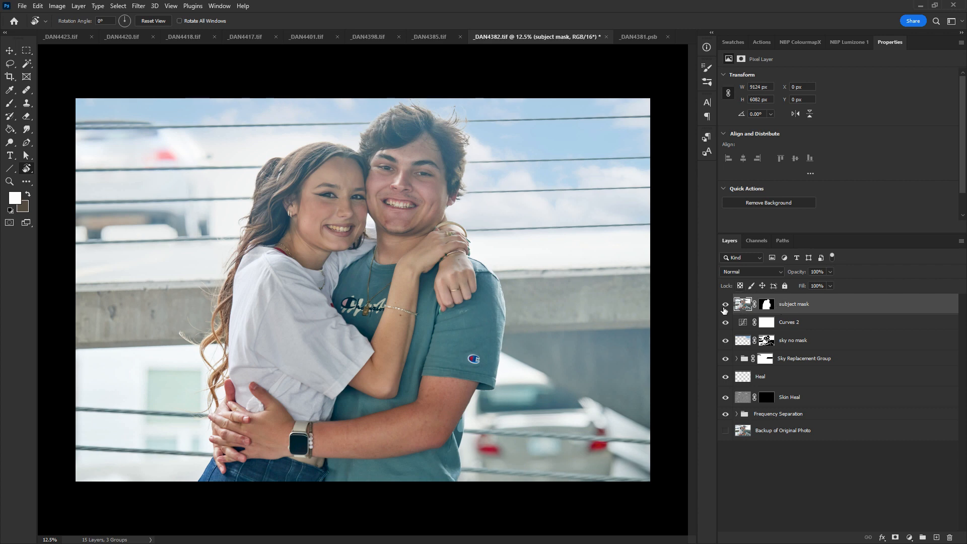
left_click(725, 305)
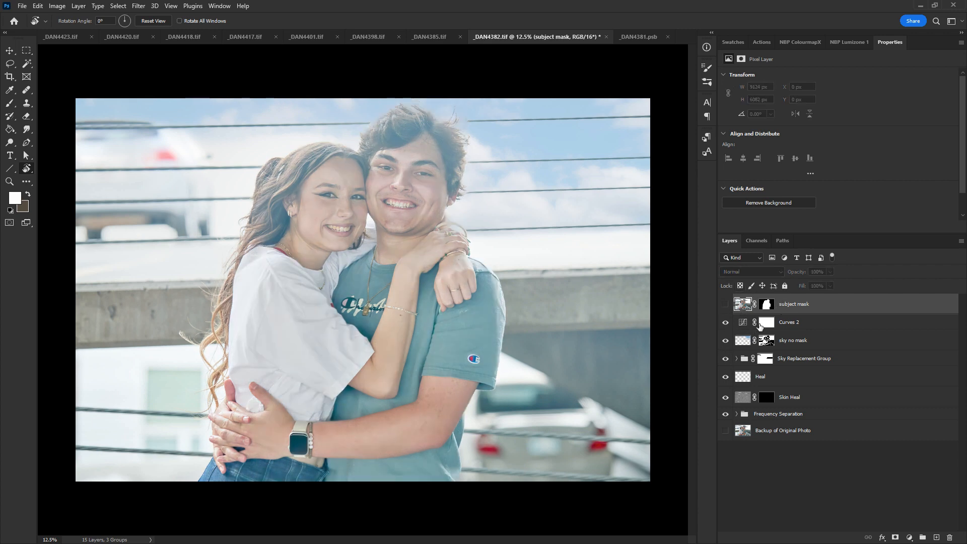
- Move Curves 2 below "sky no mask", clip it to the Sky Replacement Group, and show the subject mask layer
left_click_drag(760, 326, 743, 346)
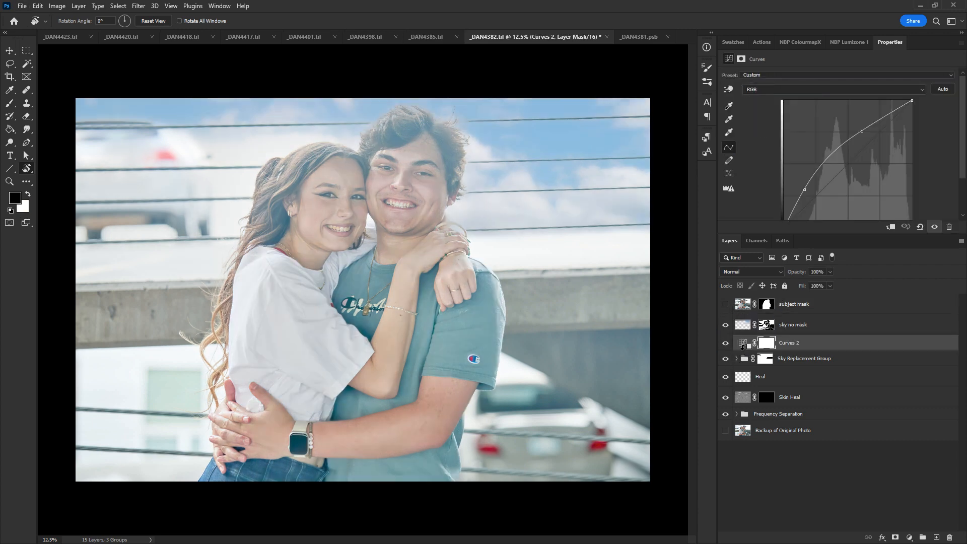
left_click(747, 351, "alt")
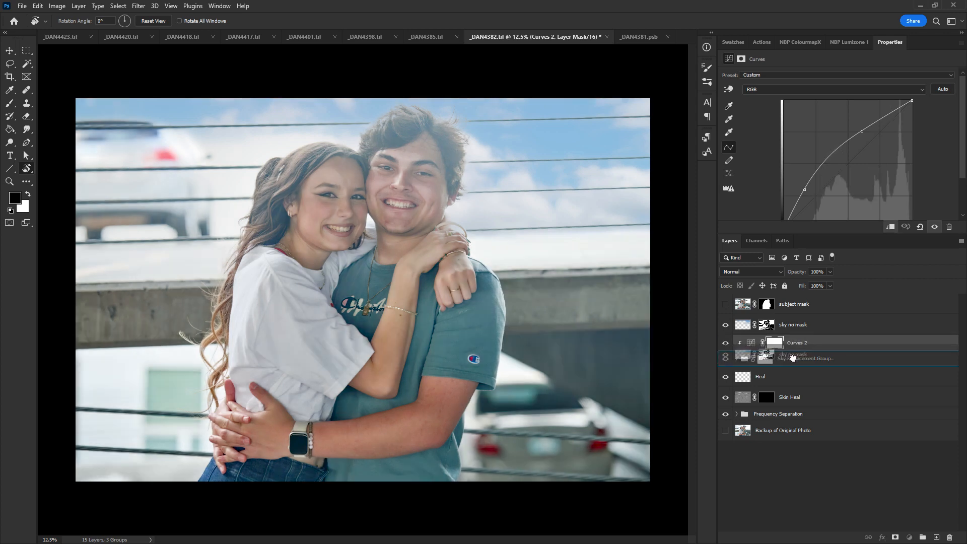
left_click(793, 325)
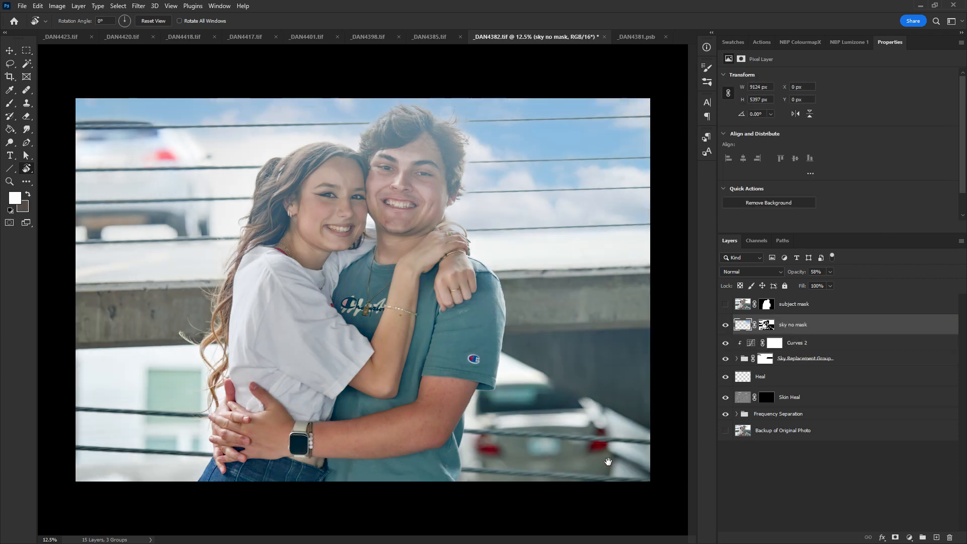
left_click(726, 325)
left_click(725, 304)
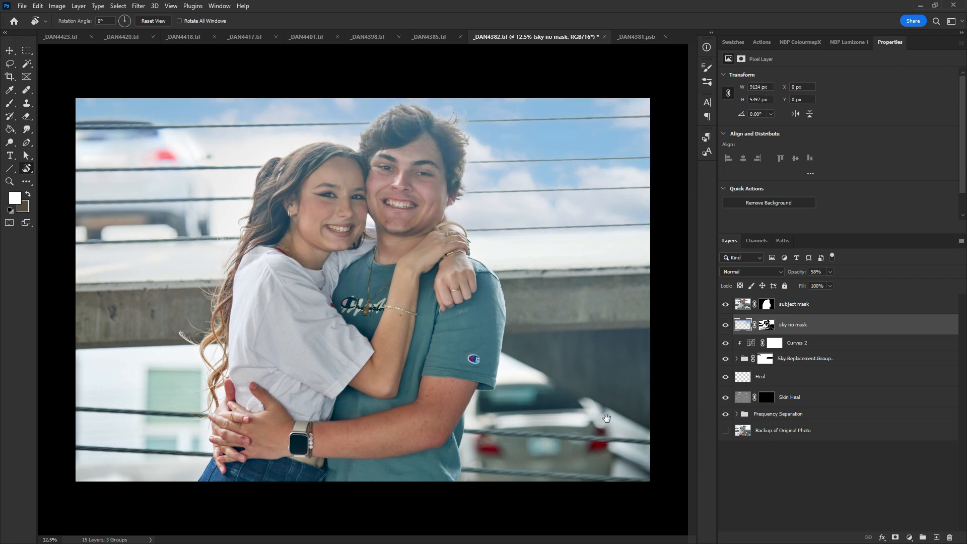
- Switch to the Brush tool with a smaller tip and add a new blank layer above the subject mask layer
left_click(767, 304)
key("b")
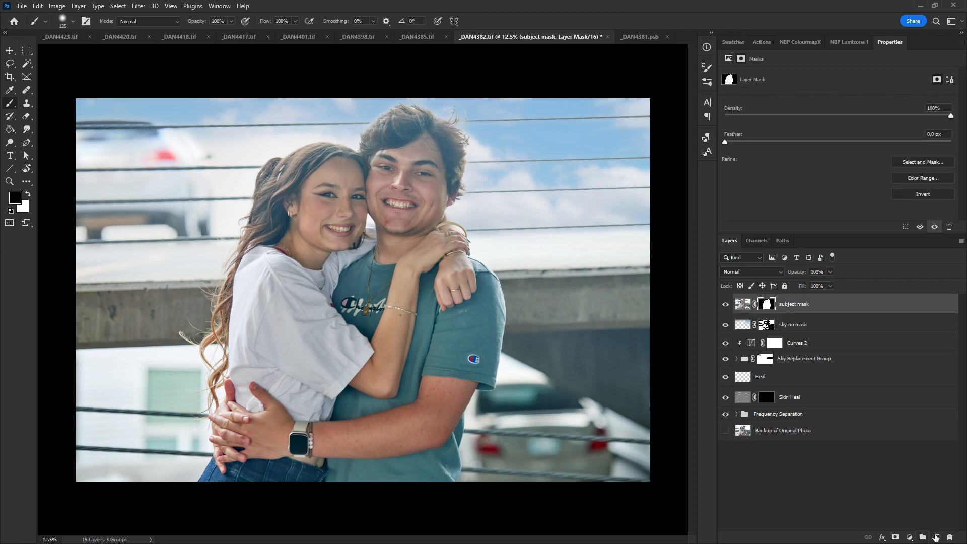
left_click(936, 537)
key("bracketleft")
key("bracketleft")
key("bracketleft")
key("bracketleft")
key("bracketleft")
key("bracketleft")
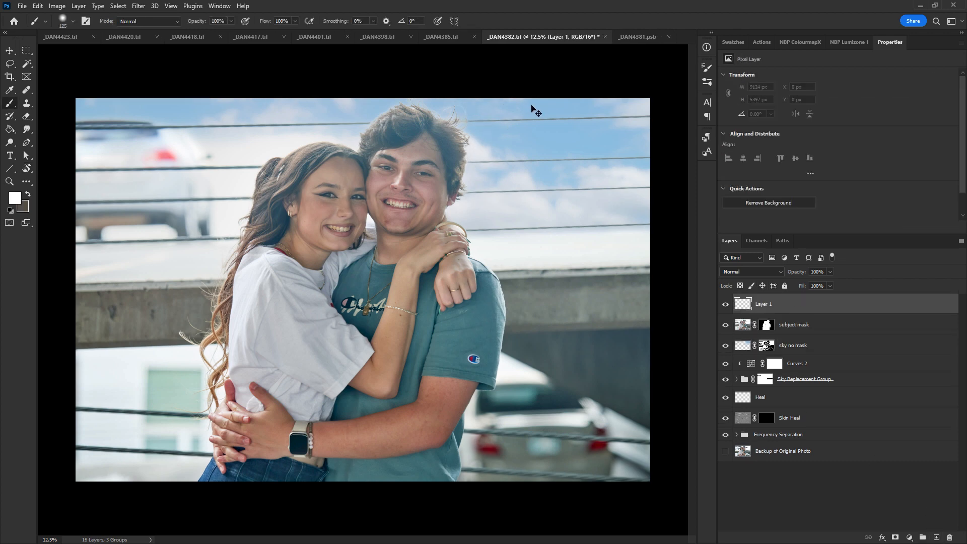
- Choose the Hair Pencil brush from the Hair presets for working on the man's flyaway hair
key("ctrl+plus")
key("ctrl+plus")
key("ctrl+plus")
left_click_drag(556, 136, 426, 401)
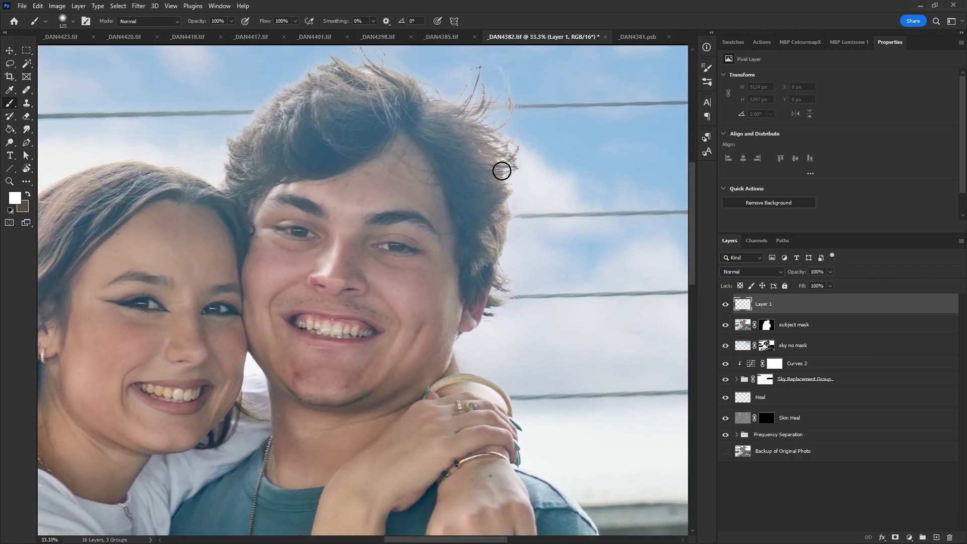
right_click(511, 155)
left_click(527, 262)
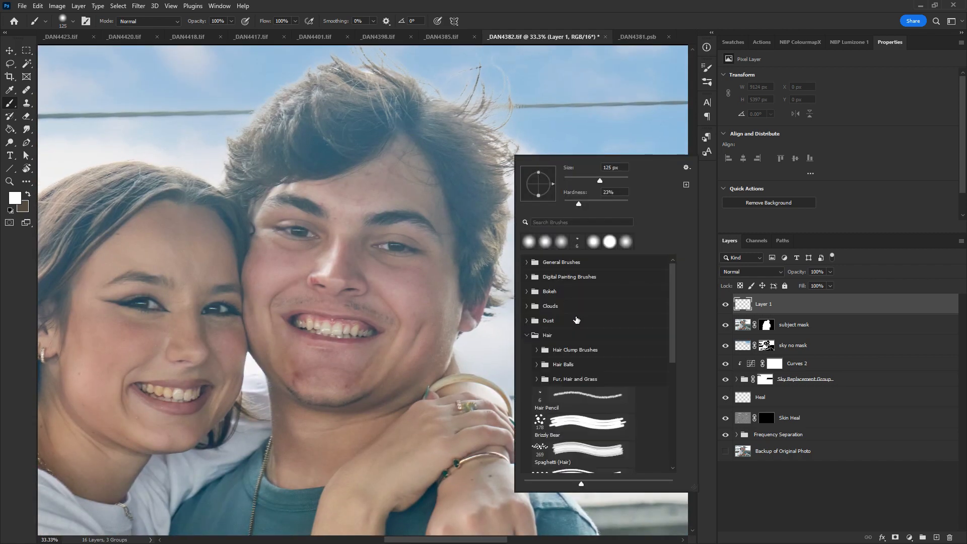
left_click(576, 407)
left_click(643, 21)
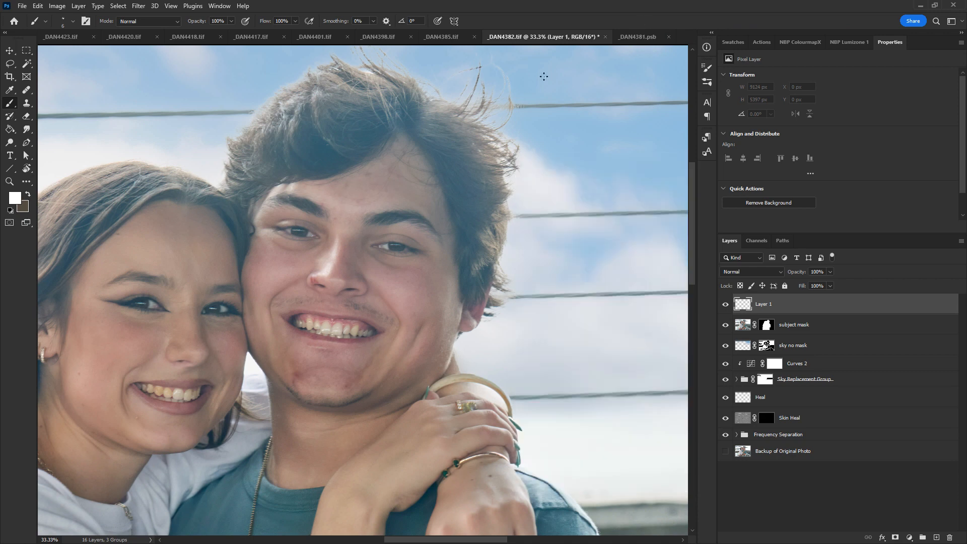
- Sample the man's hair colour, try a test strand, undo it, and lower the brush flow to 18%
left_click(477, 171, "alt")
mouse_move(511, 86)
left_mouse_down()
mouse_move(505, 75)
mouse_move(510, 99)
left_mouse_up()
key("ctrl+z")
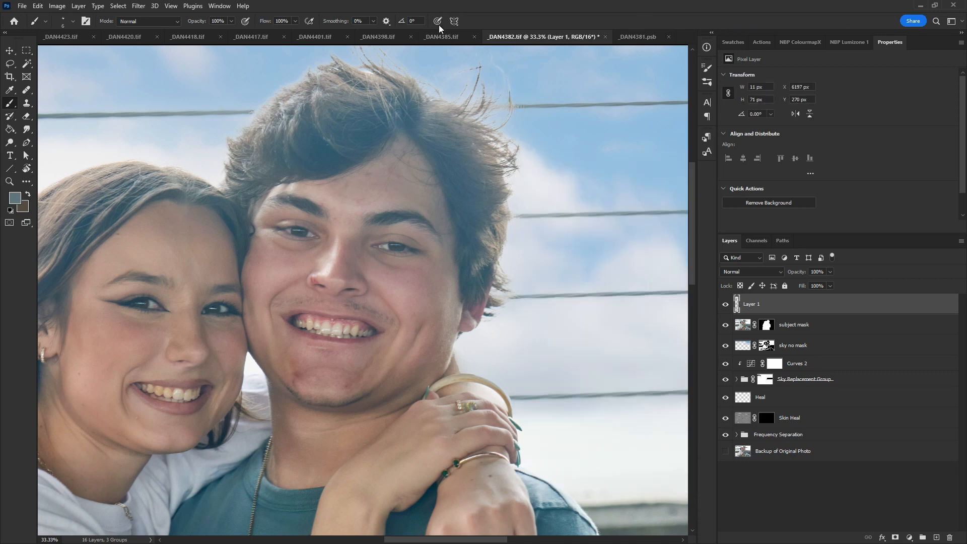
left_click(295, 21)
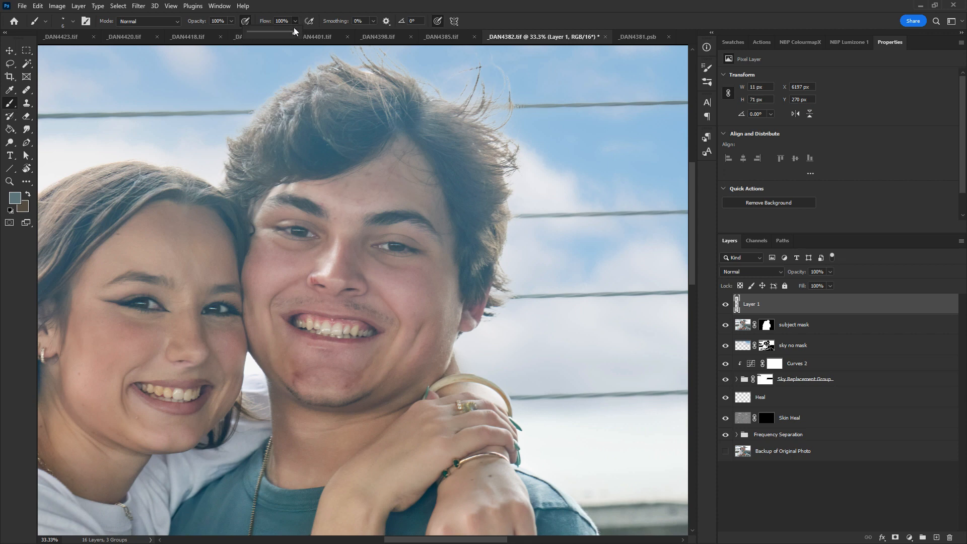
left_click_drag(296, 32, 257, 35)
left_click(567, 22)
- Paint fine strands over the man's flyaway hair and the crown and fringe of his head
mouse_move(469, 91)
left_mouse_down()
mouse_move(478, 65)
mouse_move(477, 89)
mouse_move(498, 73)
mouse_move(495, 61)
mouse_move(503, 90)
mouse_move(494, 63)
left_mouse_up()
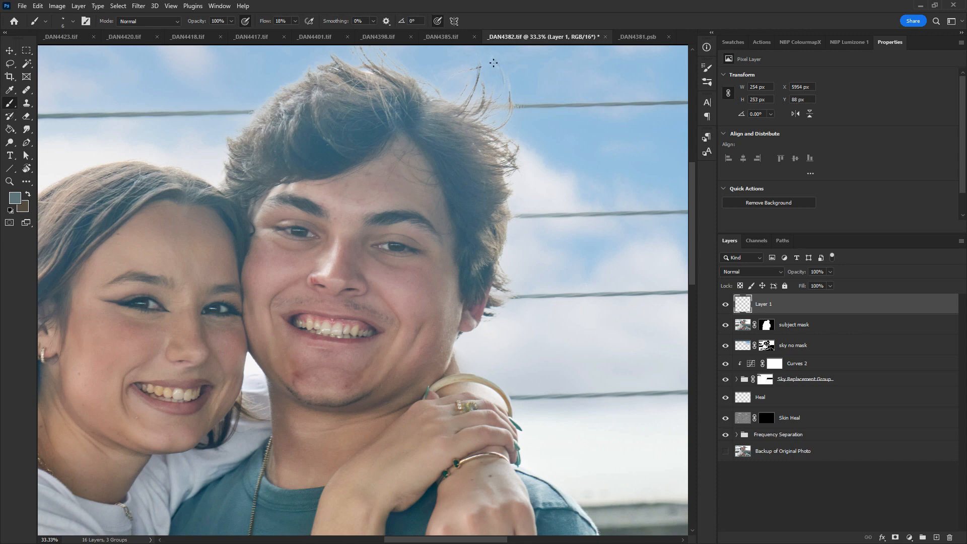
left_click_drag(510, 102, 507, 89)
left_click_drag(510, 124, 505, 100)
mouse_move(440, 88)
left_mouse_down()
mouse_move(466, 70)
mouse_move(435, 104)
mouse_move(472, 69)
mouse_move(442, 108)
left_mouse_up()
left_click_drag(465, 132, 520, 164)
left_click_drag(405, 115, 423, 241)
left_click_drag(369, 164, 382, 187)
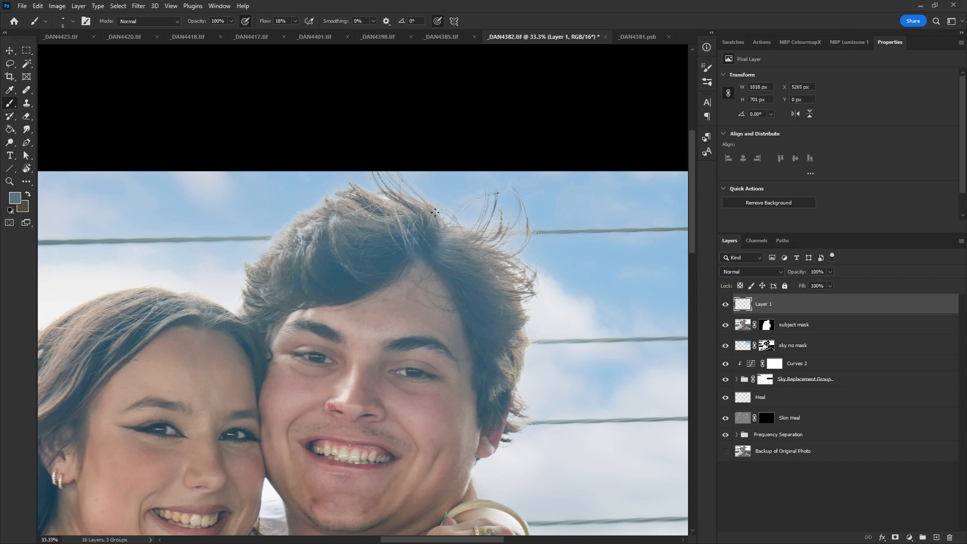
- Sample a lighter tone near the man's hairline and paint thin strands along the outer side of his hair
left_click(452, 233, "alt")
key("e")
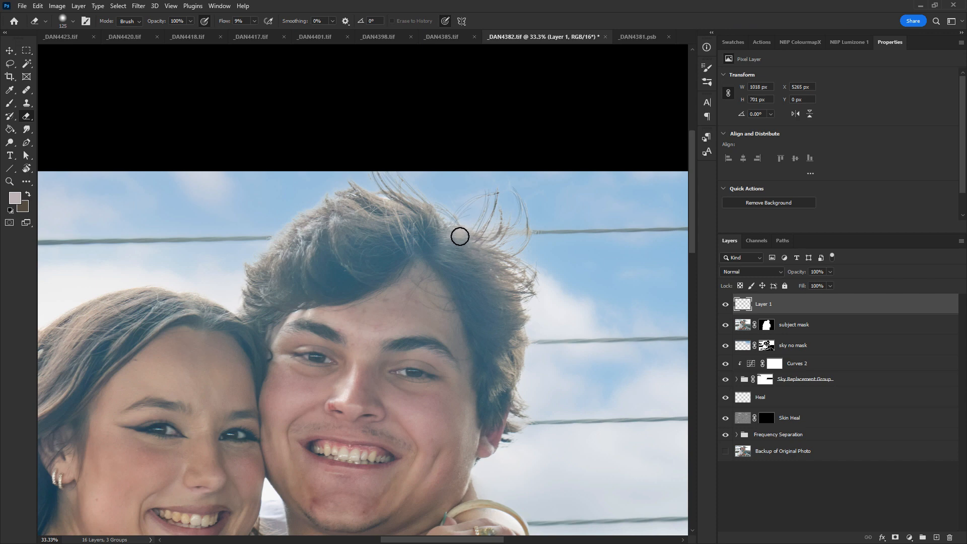
key("b")
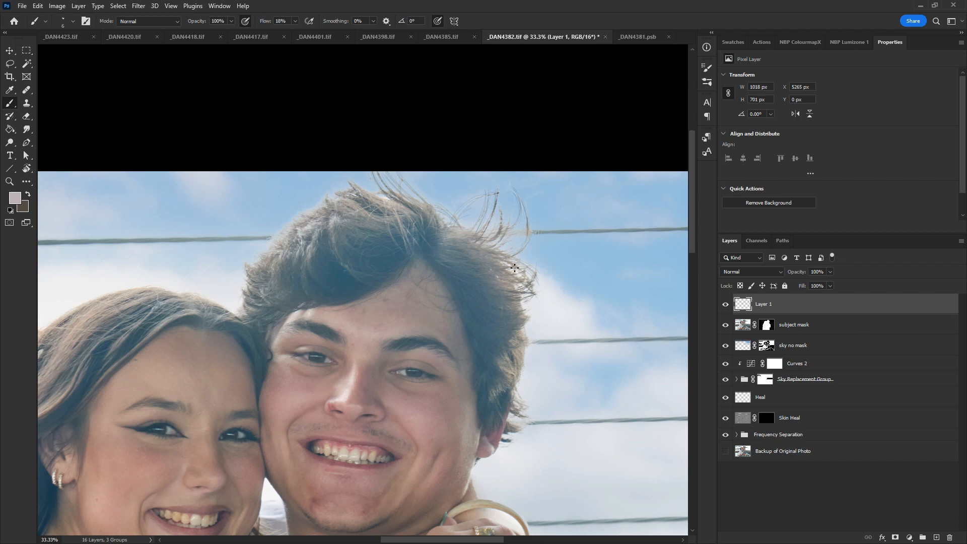
left_click_drag(515, 268, 498, 271)
left_click_drag(519, 326, 524, 337)
- Sample tones around the woman's hair and paint fine flyaway strands along its outer edge
left_click(252, 264)
left_click_drag(468, 220, 739, 108)
left_click_drag(375, 376, 557, 231)
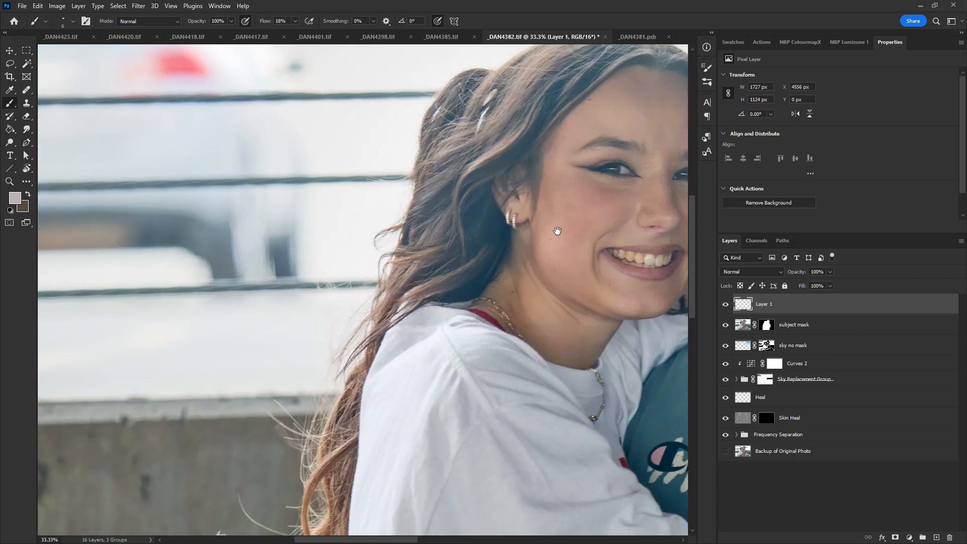
left_click_drag(405, 237, 386, 234)
left_click(437, 152, "alt")
left_click(414, 128, "alt")
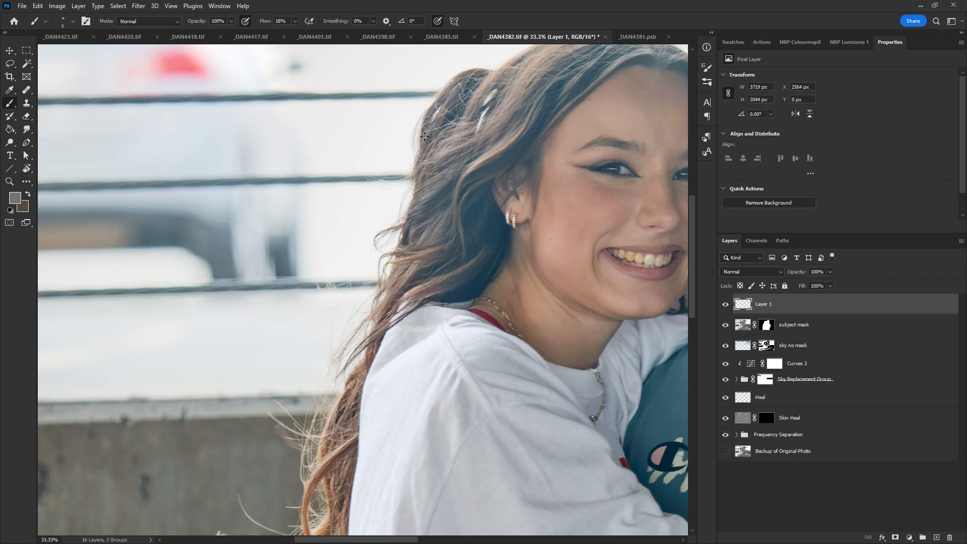
left_click(433, 110, "alt")
key("e")
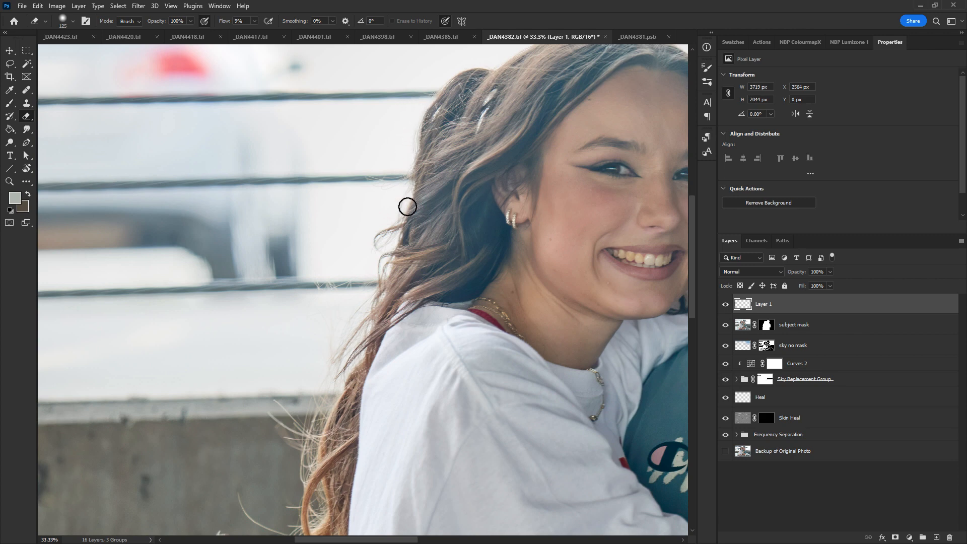
key("b")
scroll(481, 285, "down", 3)
scroll(481, 284, "left", 3)
left_click(442, 289, "alt")
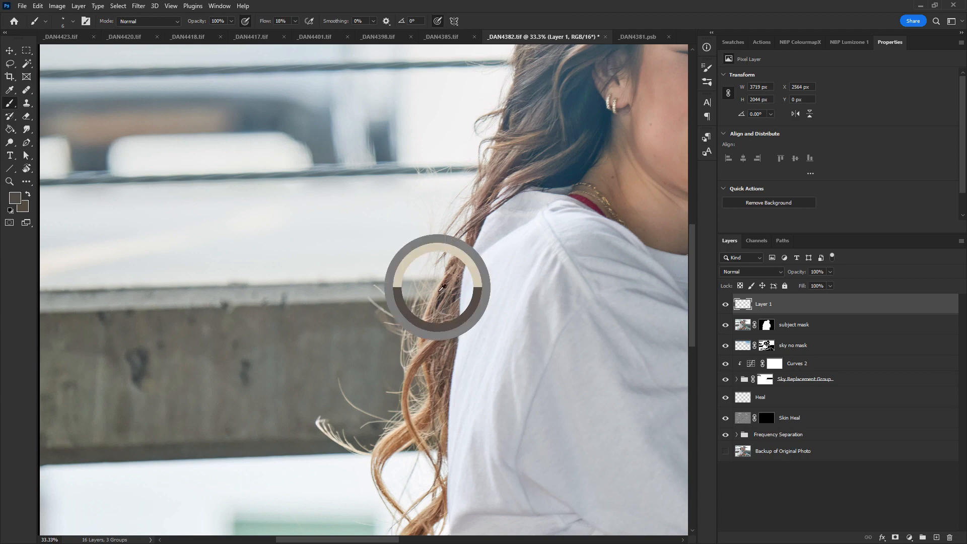
left_click_drag(455, 379, 331, 482)
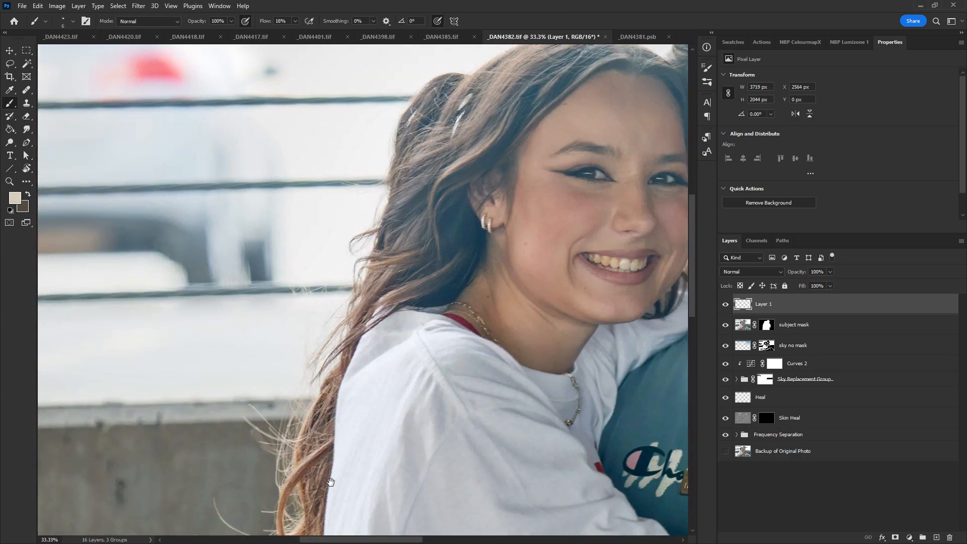
key("ctrl+minus")
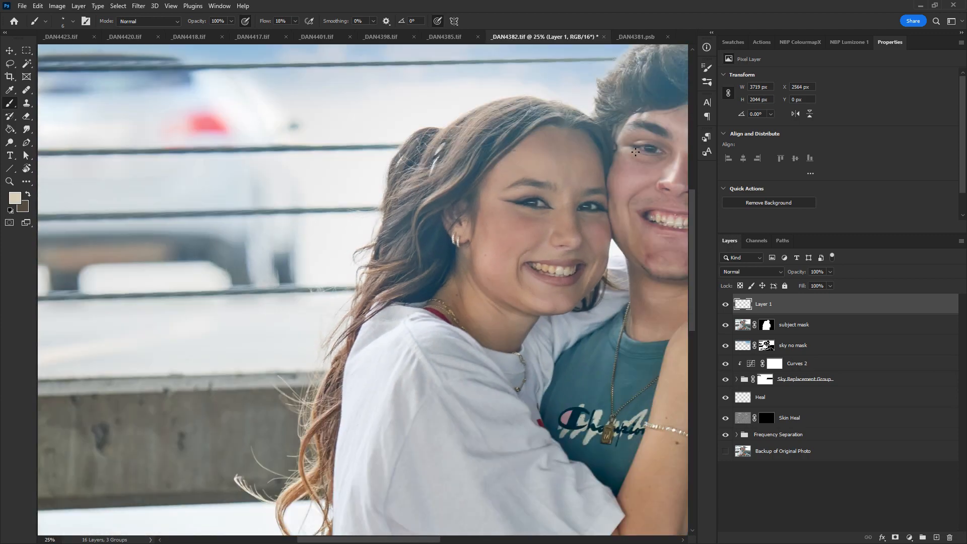
- Duplicate all layers from Backup of Original Photo up to Layer 1 and merge the copies into one layer
left_click(804, 452)
left_click(819, 308, "shift")
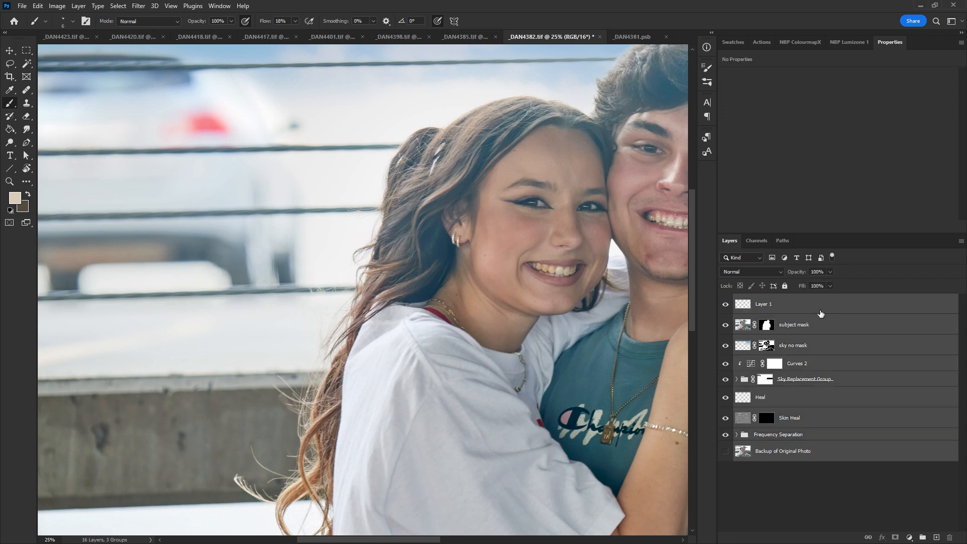
left_click_drag(820, 315, 937, 536)
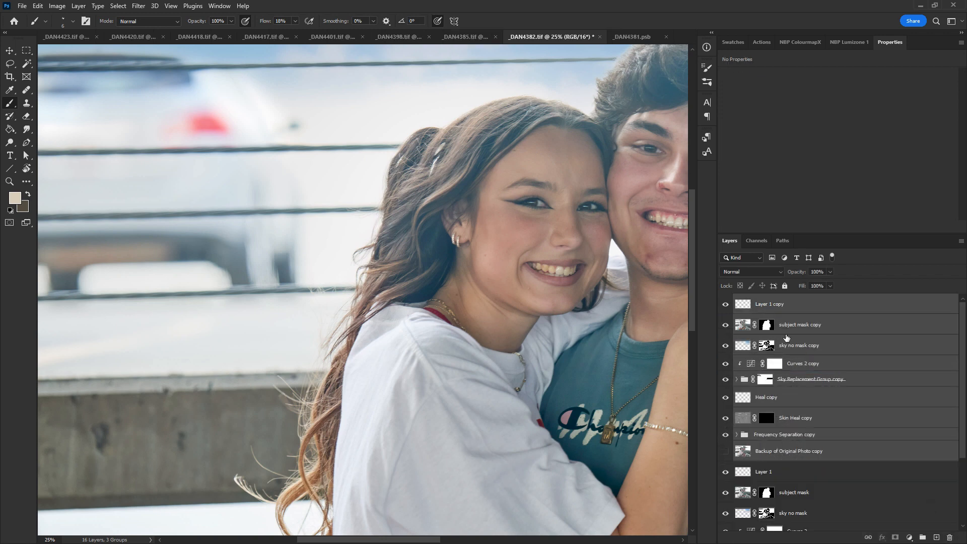
key("ctrl+e")
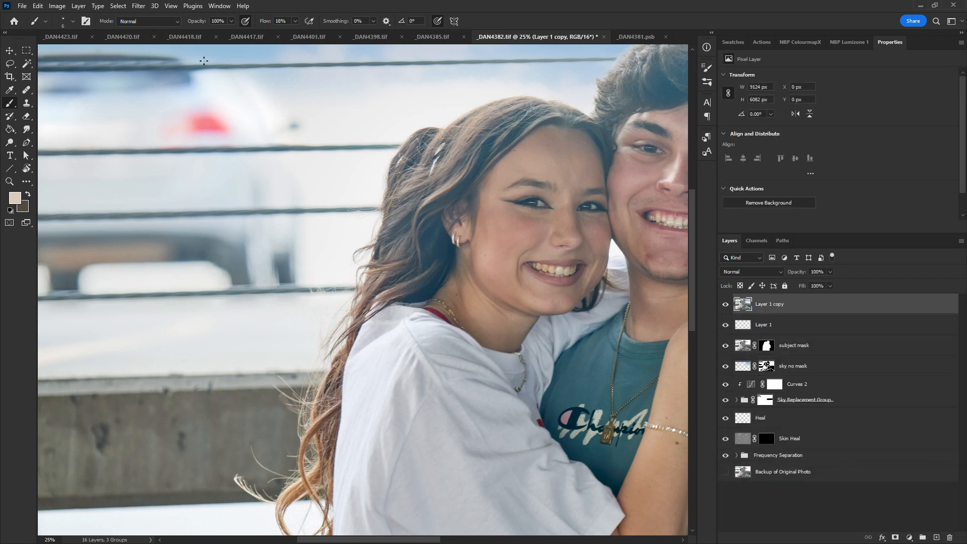
- Send the merged layer to the Luminar Neo filter and switch it to its editing tools
left_click(138, 6)
mouse_move(214, 259)
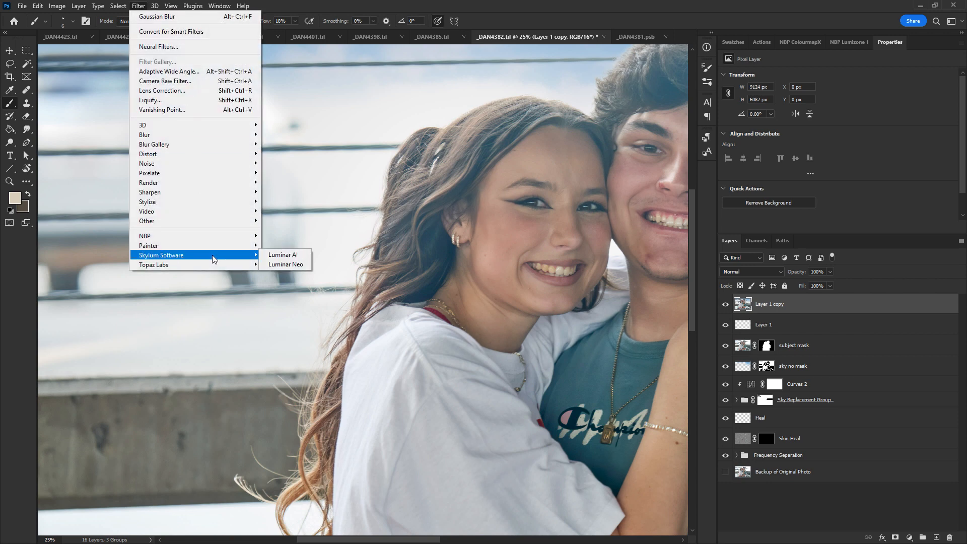
left_click(296, 264)
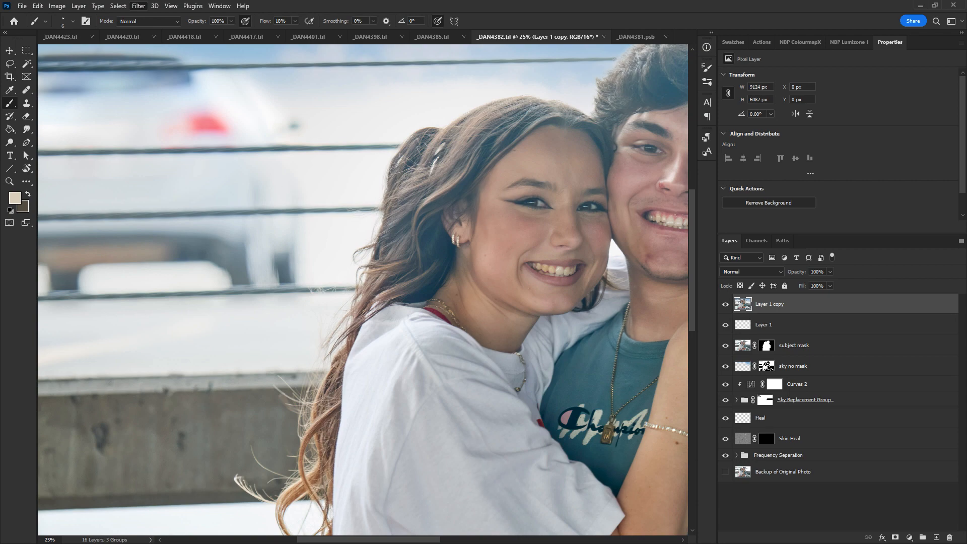
left_click_drag(0, 297, 512, 100)
double_click(553, 95)
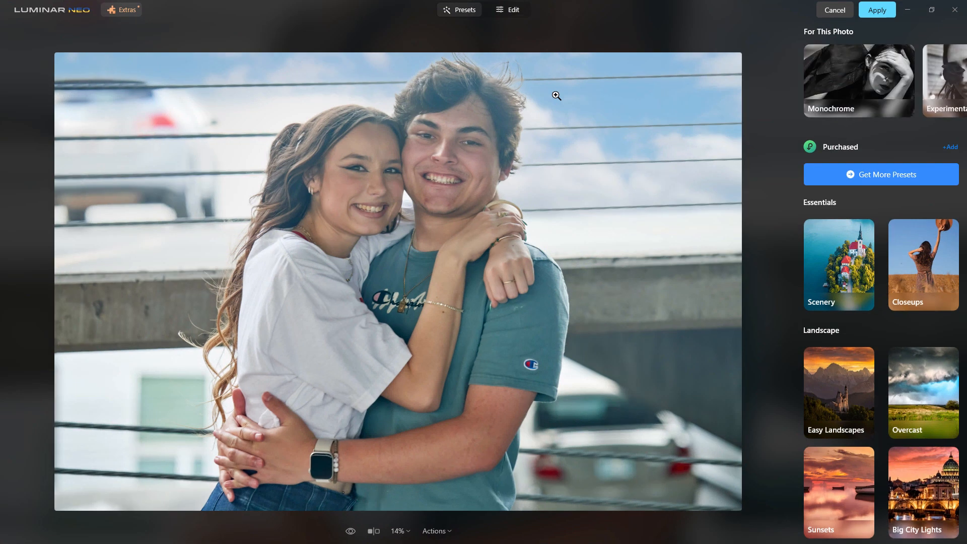
left_click(503, 11)
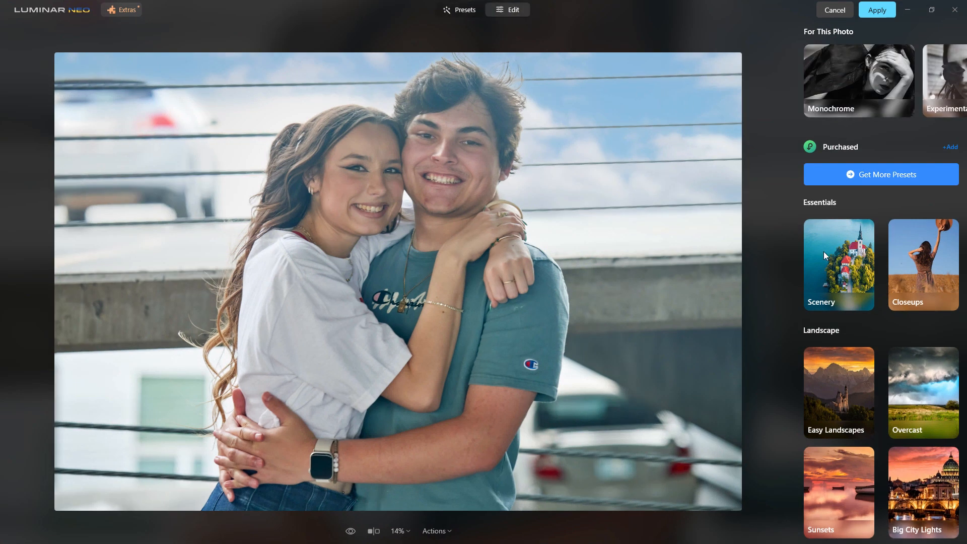
left_click(506, 11)
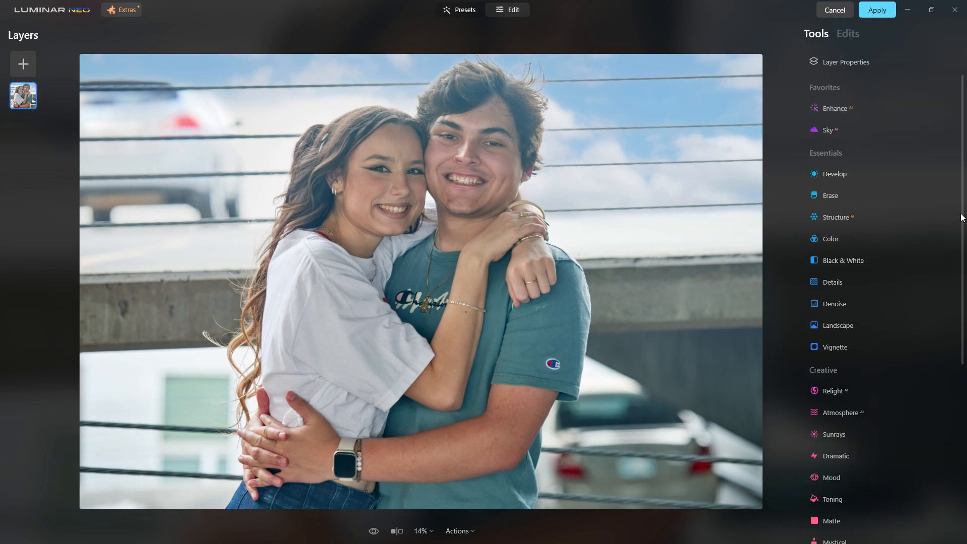
- Use the Face AI tool to brighten the couple's faces with Face Light 14
left_click_drag(958, 212, 960, 407)
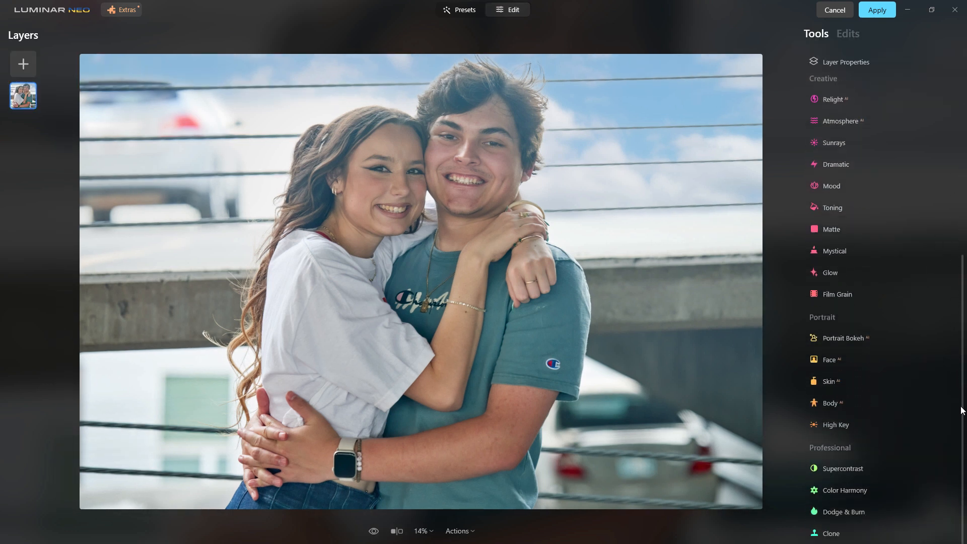
left_click(868, 361)
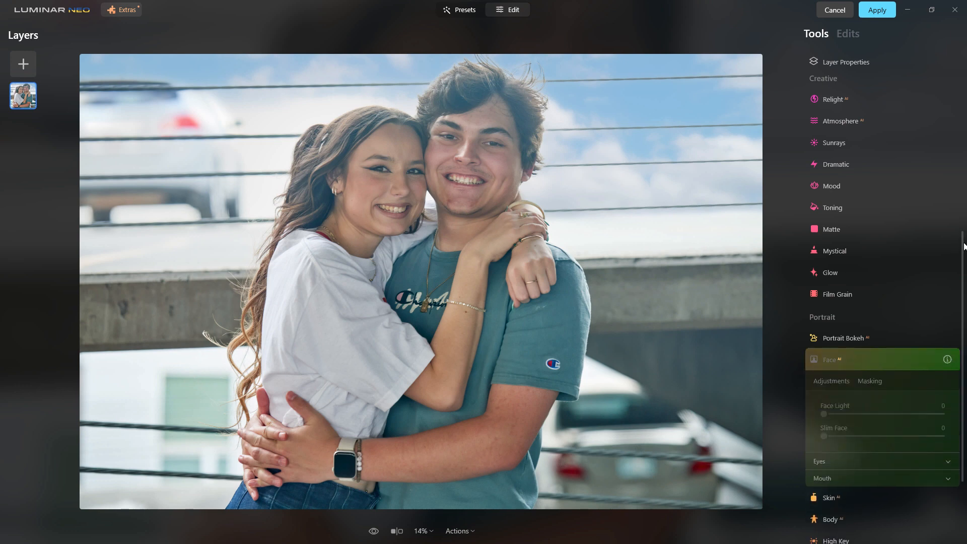
left_click_drag(961, 244, 961, 302)
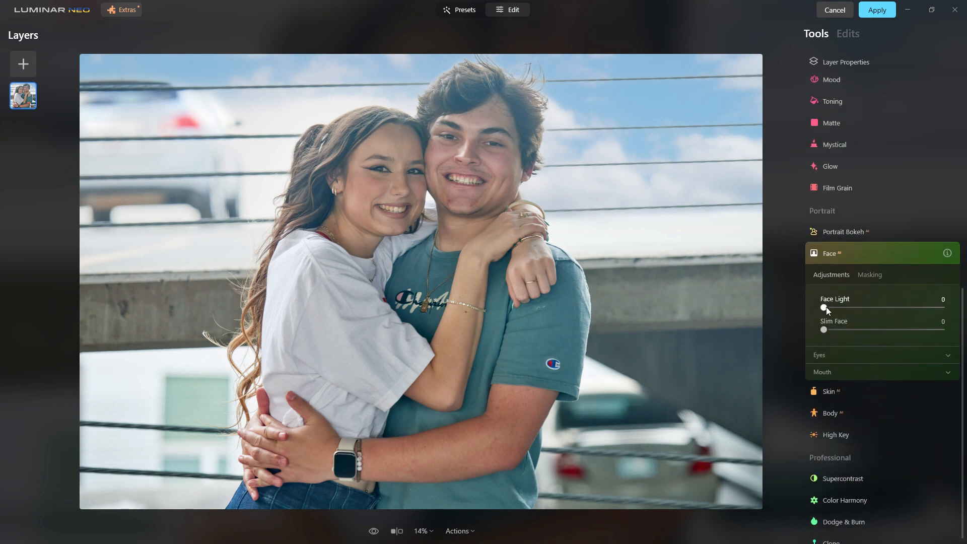
left_click_drag(827, 309, 842, 307)
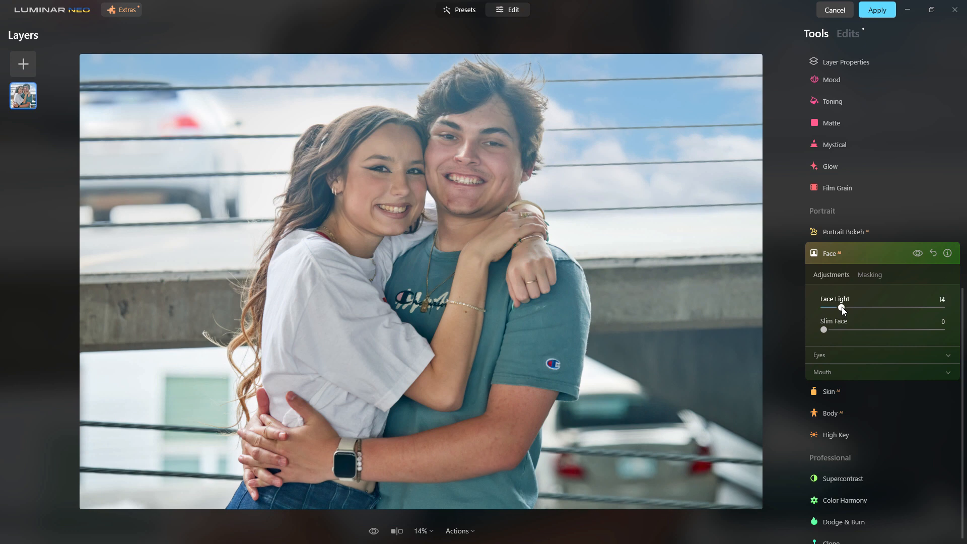
- Adjust the Face AI mouth settings to Lips Saturation 8, Lips Redness 4, Lips Darkening 5 and Teeth Whitening 12
left_click(830, 355)
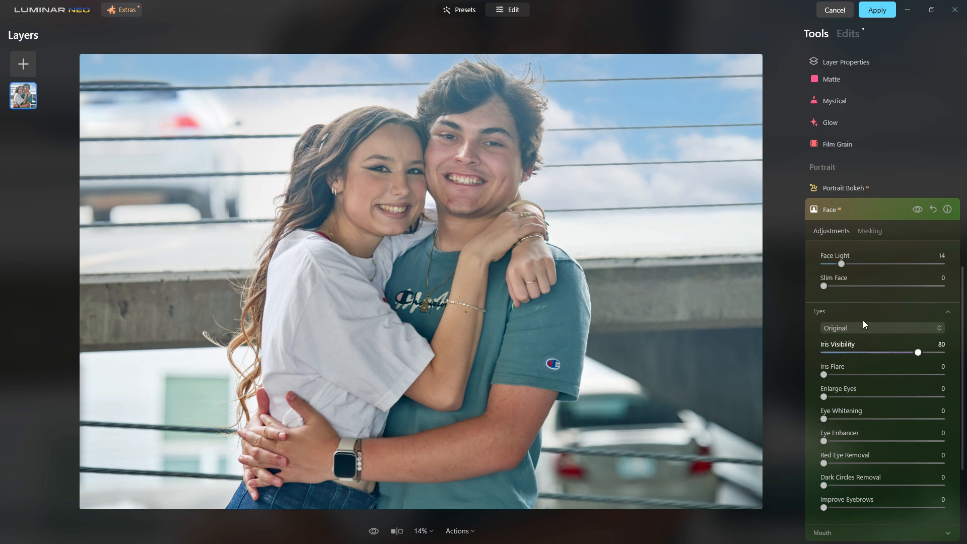
left_click(842, 310)
left_click(836, 362)
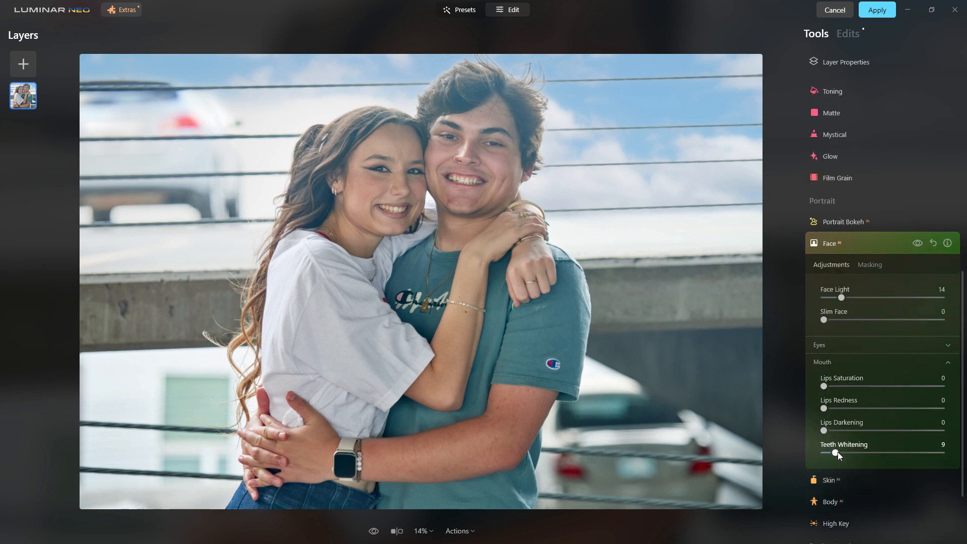
left_click_drag(838, 453, 840, 453)
left_click_drag(829, 406, 832, 408)
- Compare the couple's faces with and without the Face AI adjustments, leaving the adjustments enabled
left_click(919, 245)
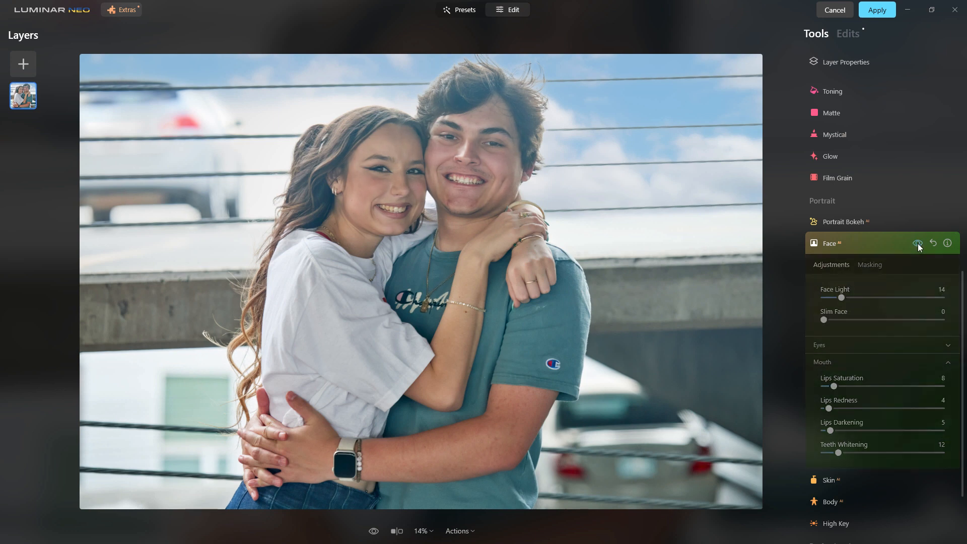
left_click(918, 244)
left_click(919, 245)
left_click(920, 244)
left_click(920, 245)
left_click(919, 244)
left_click(919, 244)
left_click(920, 244)
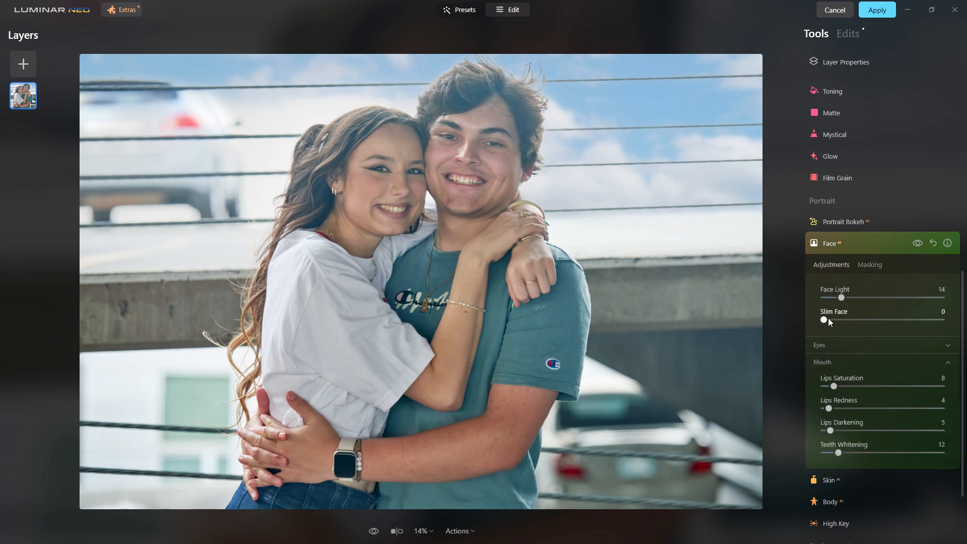
- Refine Face AI with Lips Saturation 12, Lips Redness 7, Eye Whitening 4 and slightly stronger Teeth Whitening
left_click(837, 386)
left_click(832, 408)
left_click(870, 342)
scroll(870, 341, "down", 3)
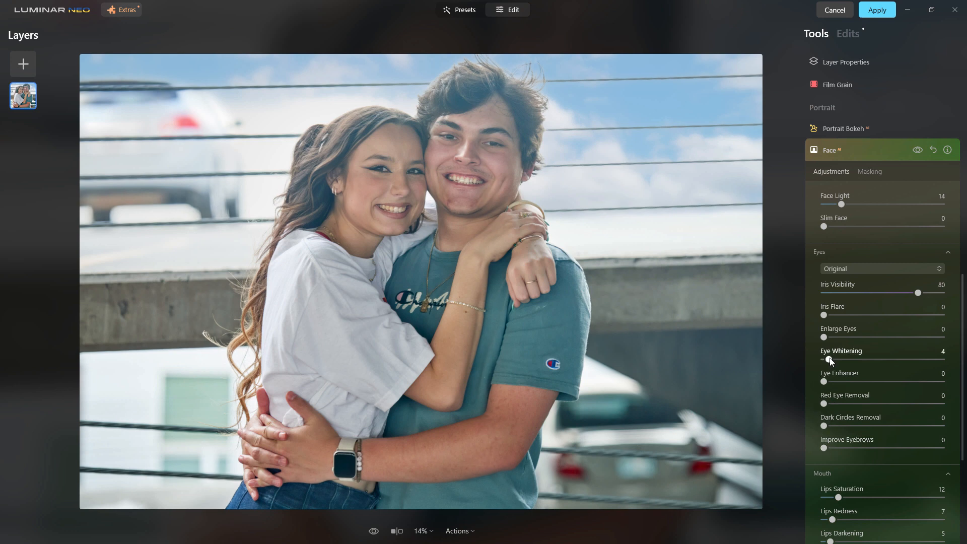
left_click(877, 251)
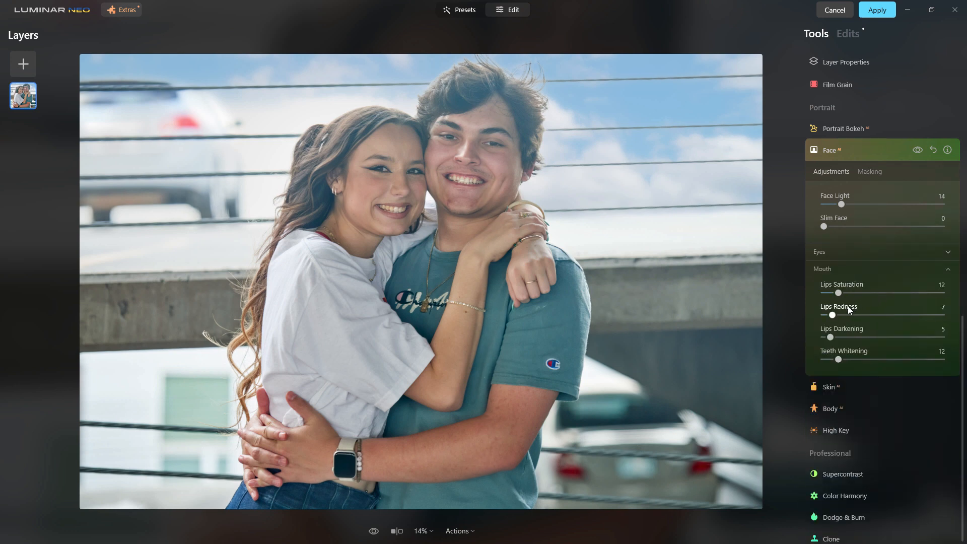
left_click_drag(846, 359, 849, 359)
left_click(884, 149)
- Smooth the couple's skin with Skin AI at Amount 21 and compare the result with the effect off and on
left_click(859, 381)
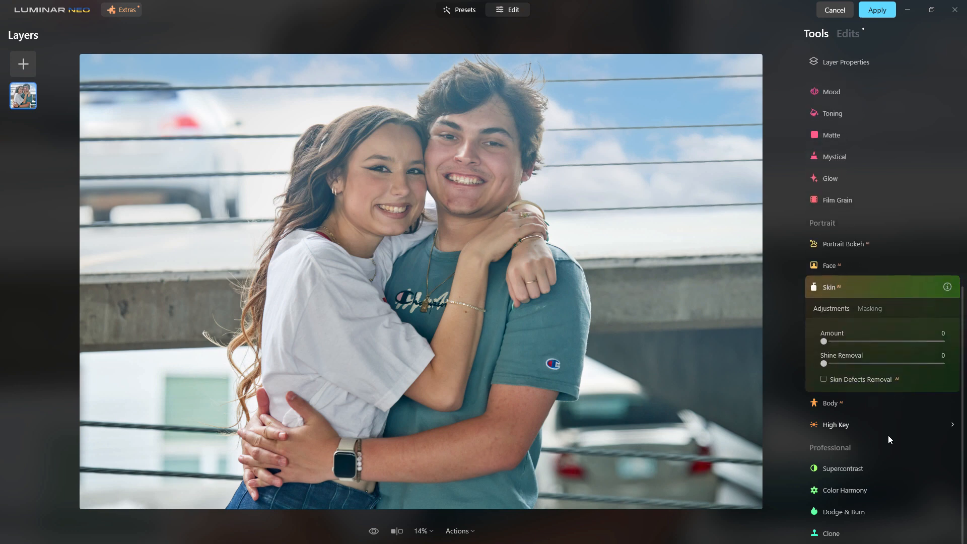
left_click_drag(824, 336, 838, 339)
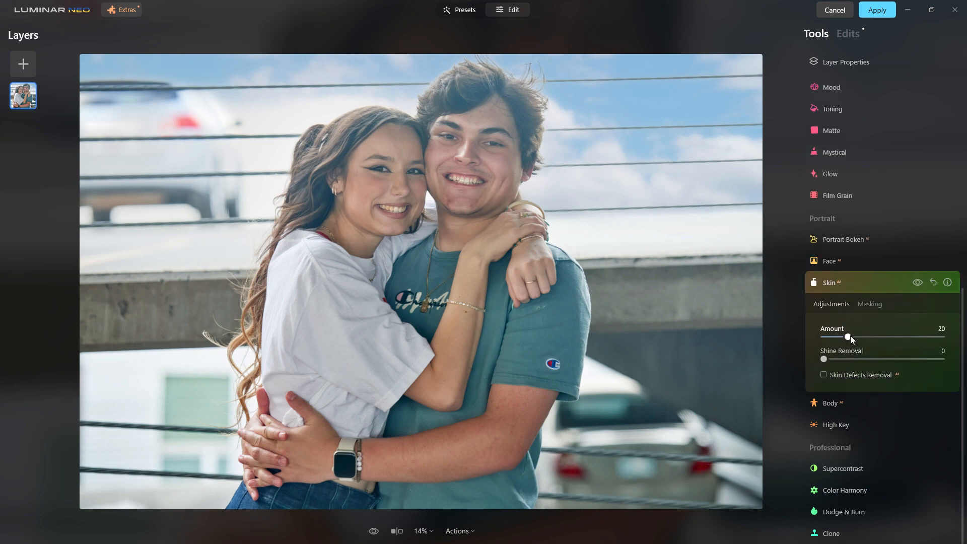
left_click_drag(851, 334, 851, 335)
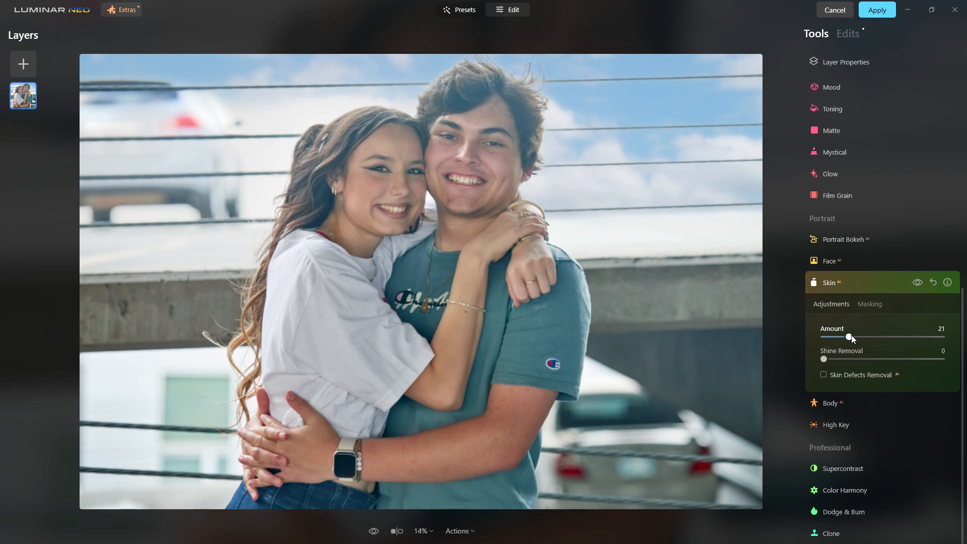
left_click(917, 283)
left_click(918, 283)
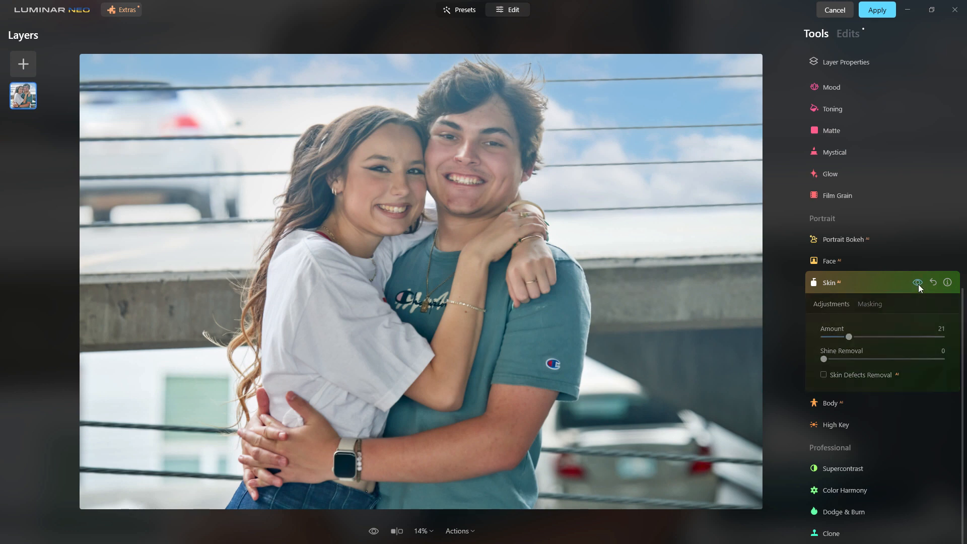
left_click(918, 282)
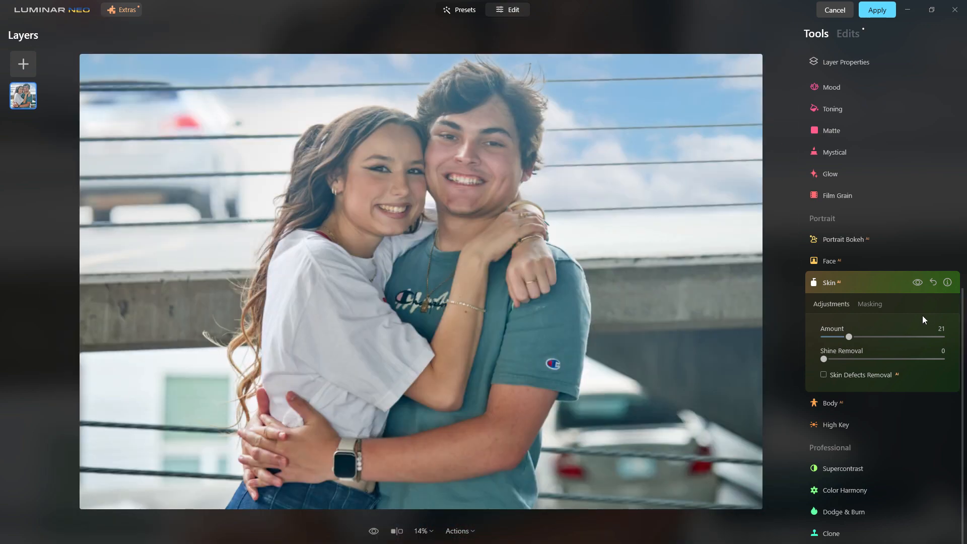
- Compare the couple's skin with and without the Skin AI smoothing, keep it enabled, and apply the edits back to Photoshop
left_click(918, 284)
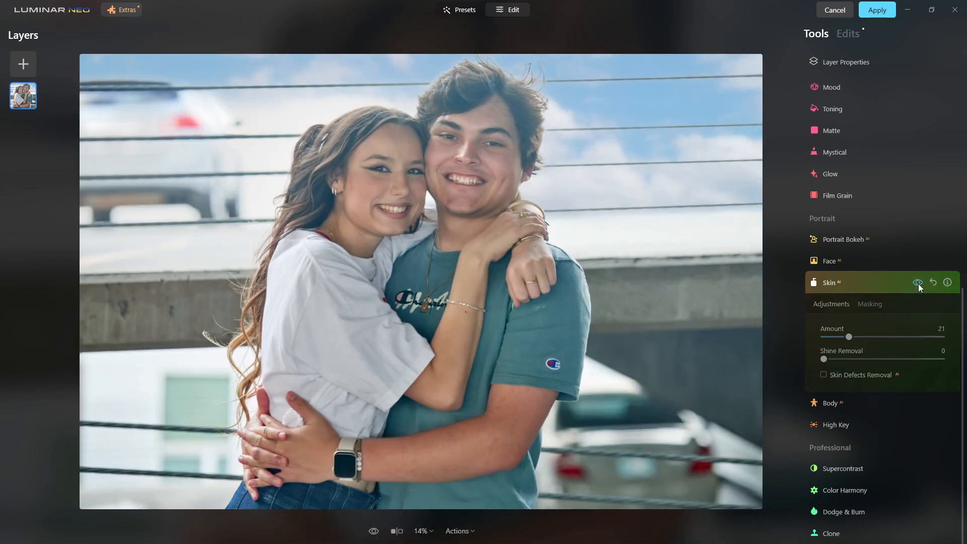
left_click(918, 284)
left_click(918, 284)
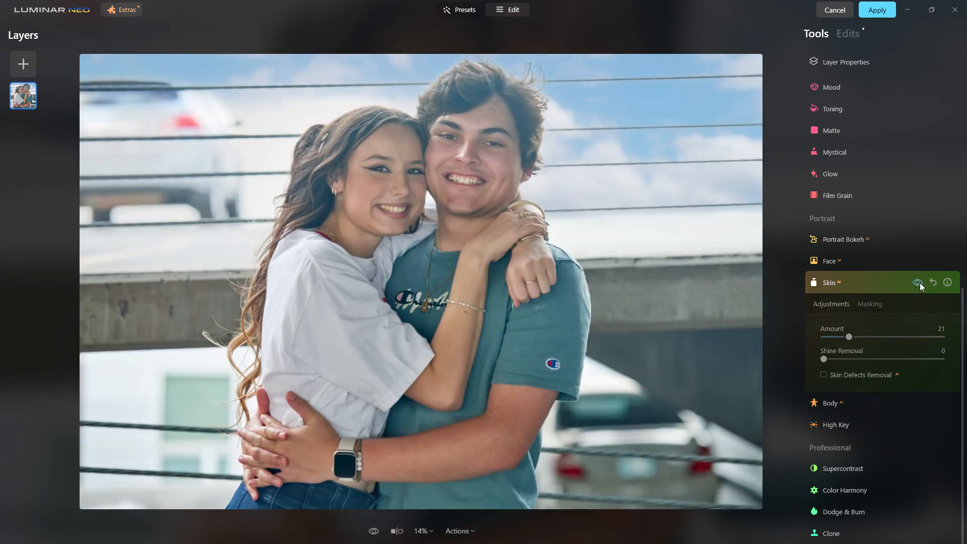
left_click(877, 10)
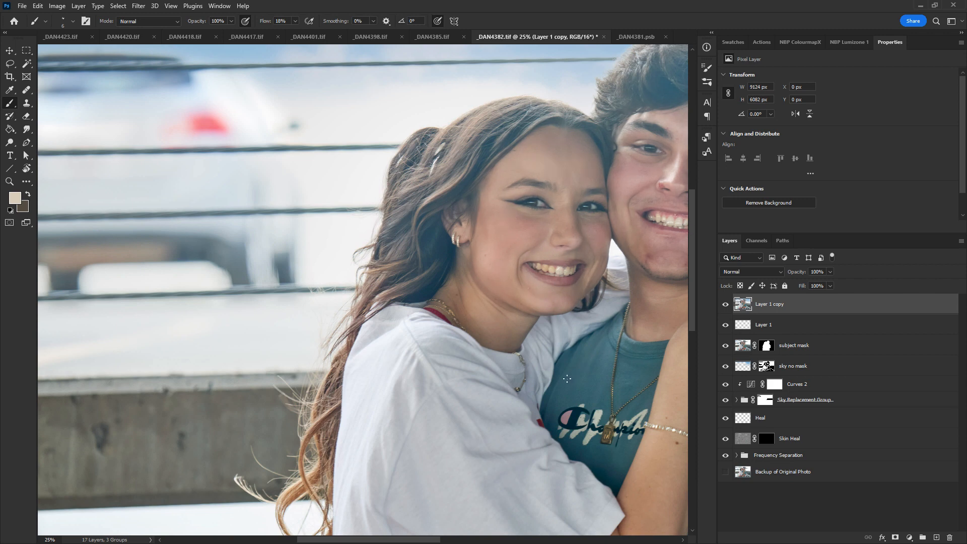
- Add a Hue/Saturation adjustment layer above Layer 1 copy, try a master Lightness change and undo it
left_click_drag(606, 316, 503, 378)
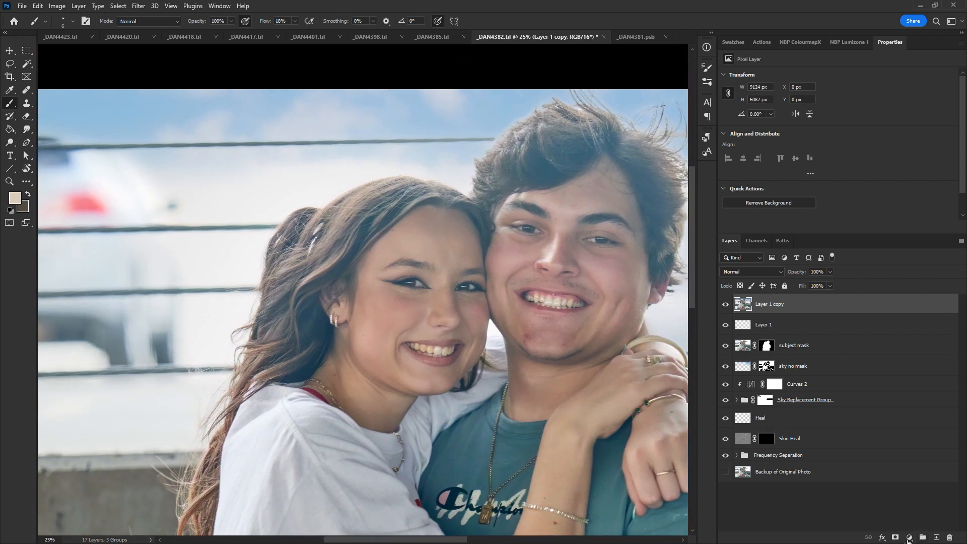
left_click(909, 538)
left_click(912, 443)
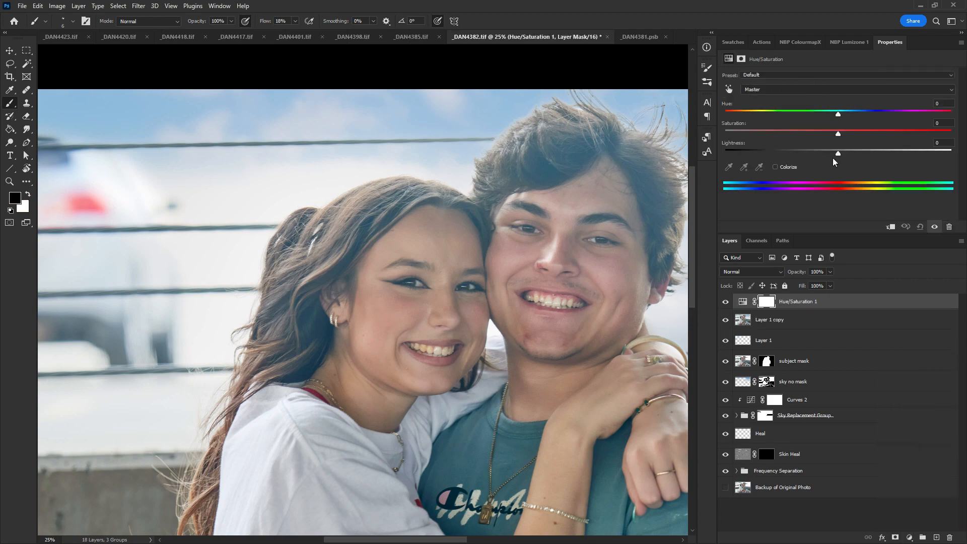
left_click_drag(838, 153, 858, 148)
key("ctrl+z")
- Sample the woman's teeth to target Yellows, setting Lightness to +32 and reducing Saturation beyond -15
left_click(792, 91)
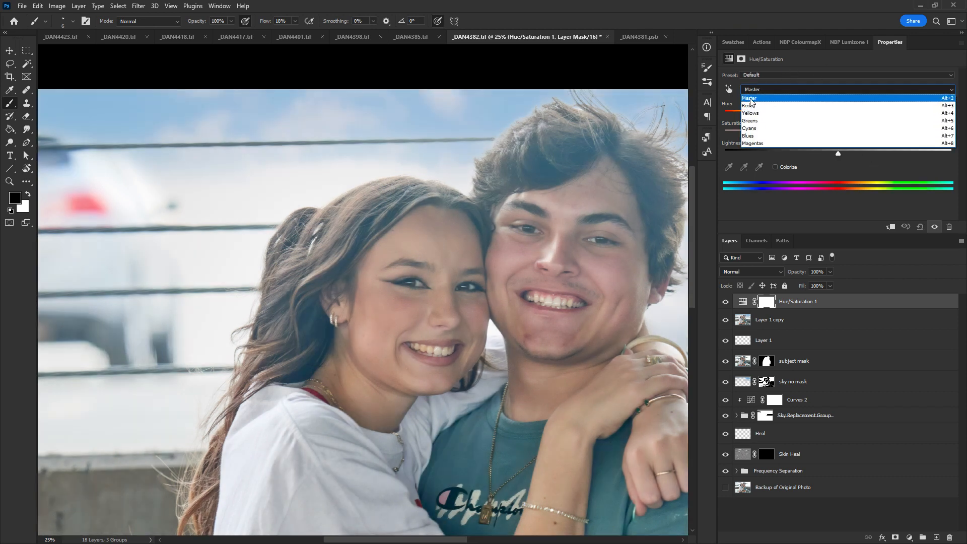
left_click(729, 93)
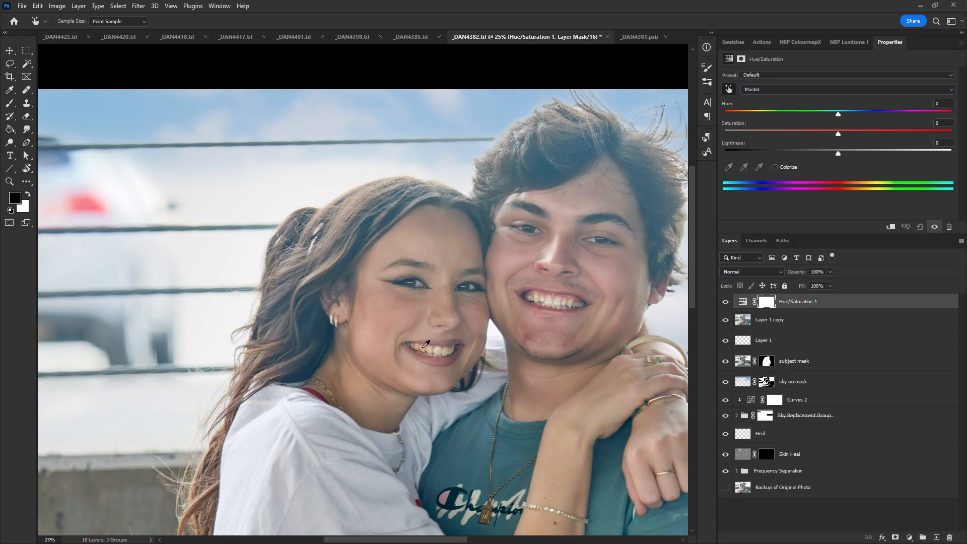
left_click_drag(427, 349, 425, 402)
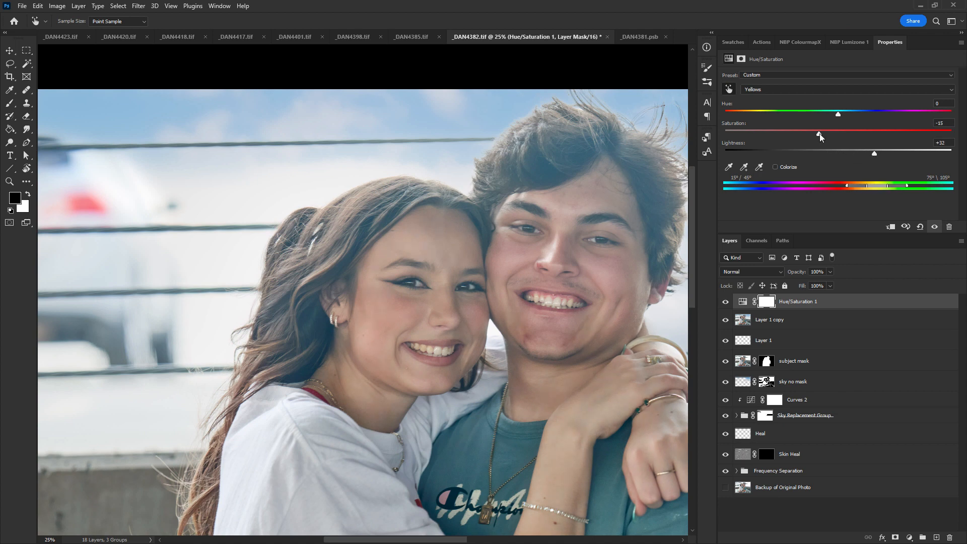
left_click_drag(820, 134, 803, 135)
- Invert the Hue/Saturation layer's mask to black
key("b")
left_click(766, 301)
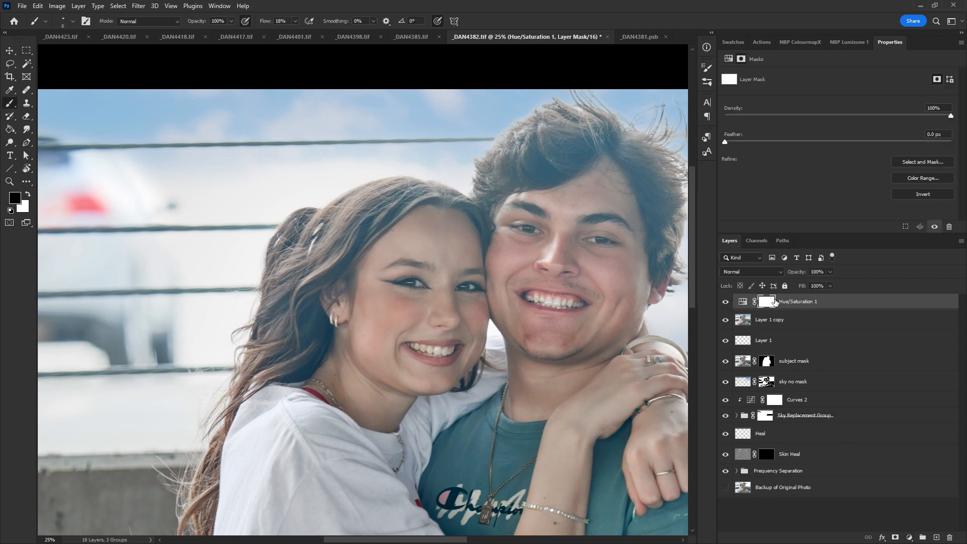
key("ctrl+i")
- Paint white over both people's teeth on the Hue/Saturation mask with an 80 px soft brush, and compare the whitening off and on
right_click(438, 344)
left_click(449, 316)
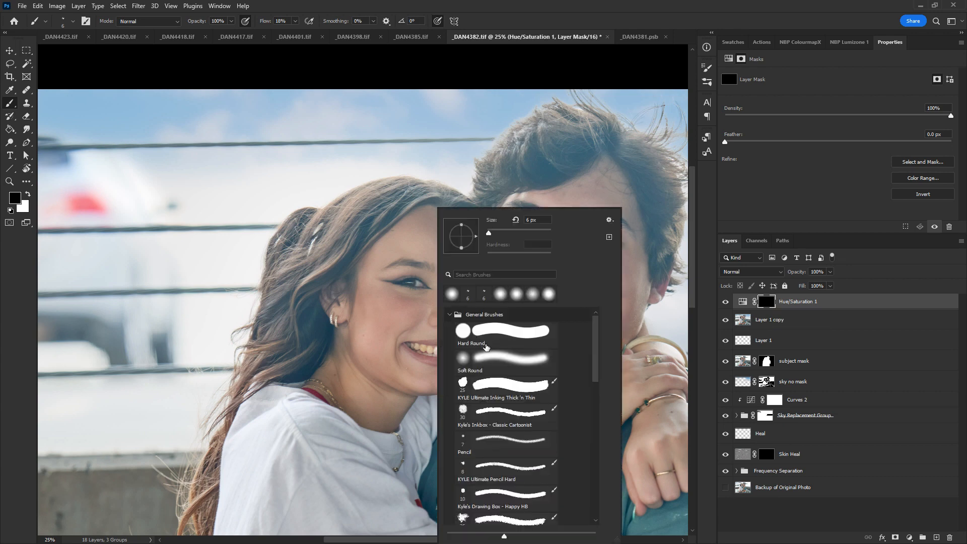
left_click(605, 18)
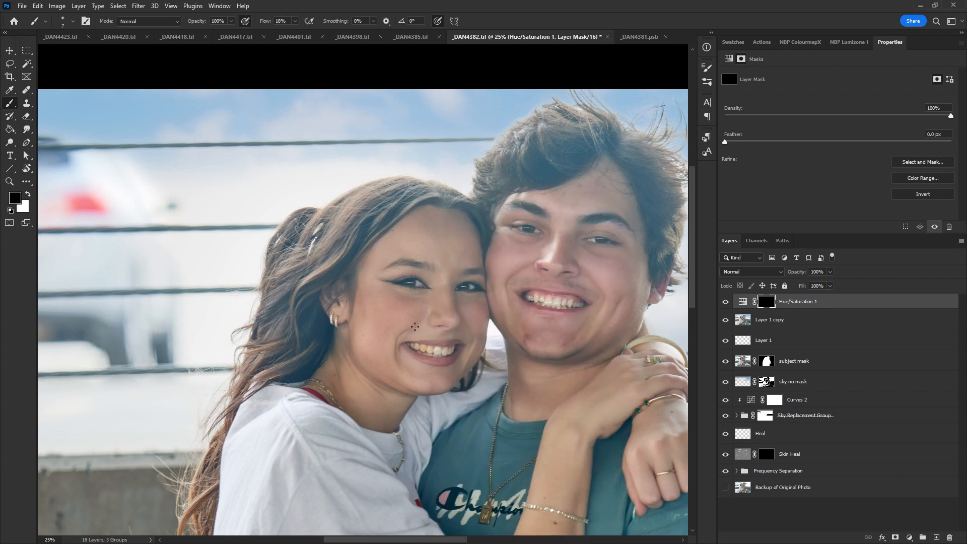
key("bracketright")
key("bracketright")
key("bracketright")
key("bracketright")
key("bracketright")
key("bracketright")
key("bracketright")
key("bracketright")
key("bracketright")
key("bracketright")
key("bracketright")
key("bracketright")
key("bracketright")
key("bracketright")
key("bracketright")
key("bracketright")
key("bracketright")
key("bracketright")
key("bracketright")
key("bracketleft")
key("bracketleft")
key("bracketleft")
key("bracketleft")
key("bracketleft")
key("bracketleft")
key("x")
mouse_move(426, 348)
left_mouse_down()
mouse_move(435, 349)
mouse_move(422, 352)
left_mouse_up()
mouse_move(542, 305)
left_mouse_down()
mouse_move(535, 301)
mouse_move(589, 303)
left_mouse_up()
left_click(726, 301)
left_click(726, 301)
- Inspect the couple's faces, hands and arms up close, and examine the whole photo at 12.5%
left_click_drag(549, 422, 519, 465)
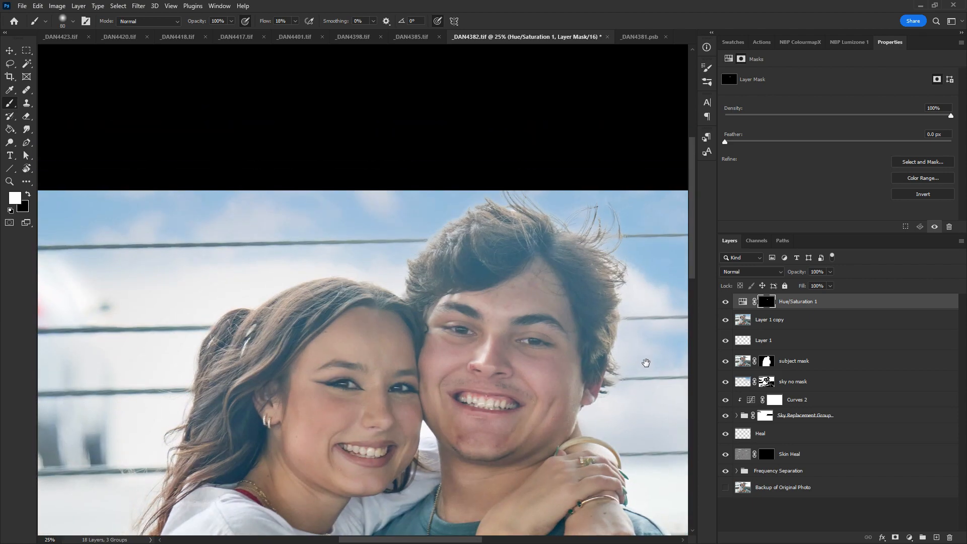
left_click_drag(609, 449, 660, 255)
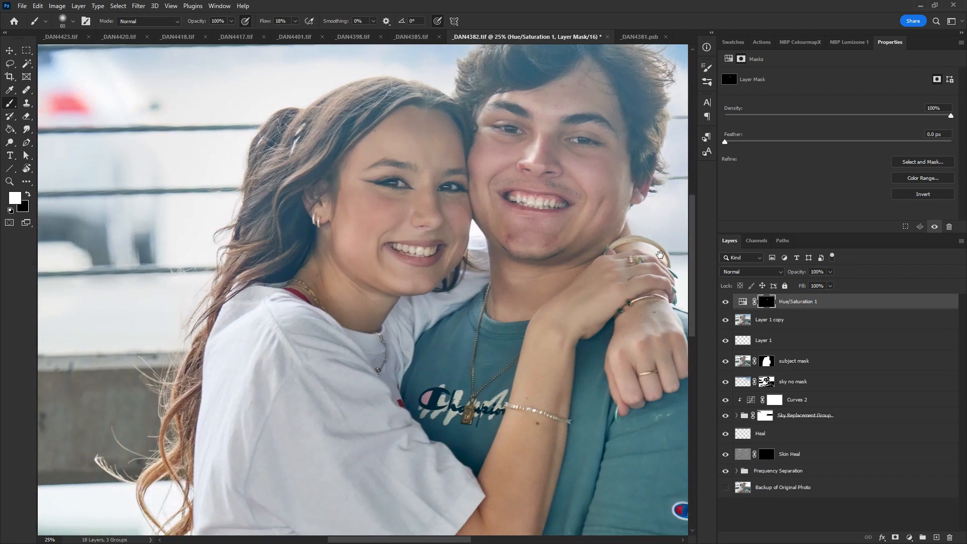
left_click_drag(635, 472, 638, 331)
left_click_drag(580, 439, 665, 389)
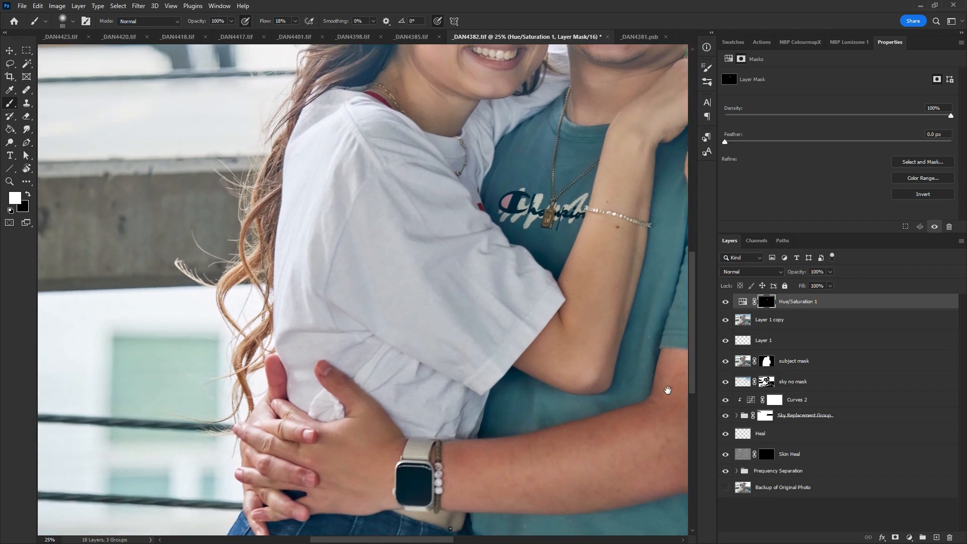
left_click_drag(590, 447, 510, 400)
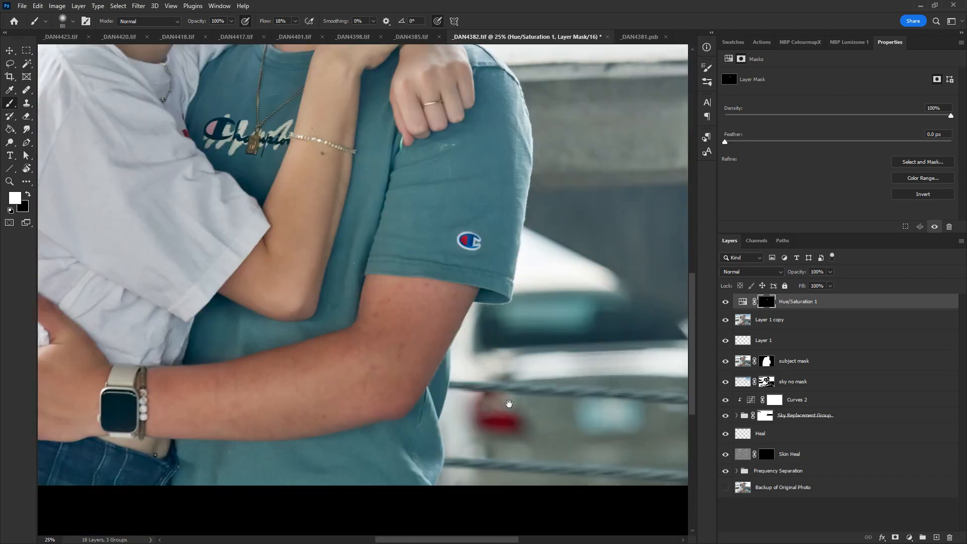
key("ctrl+0")
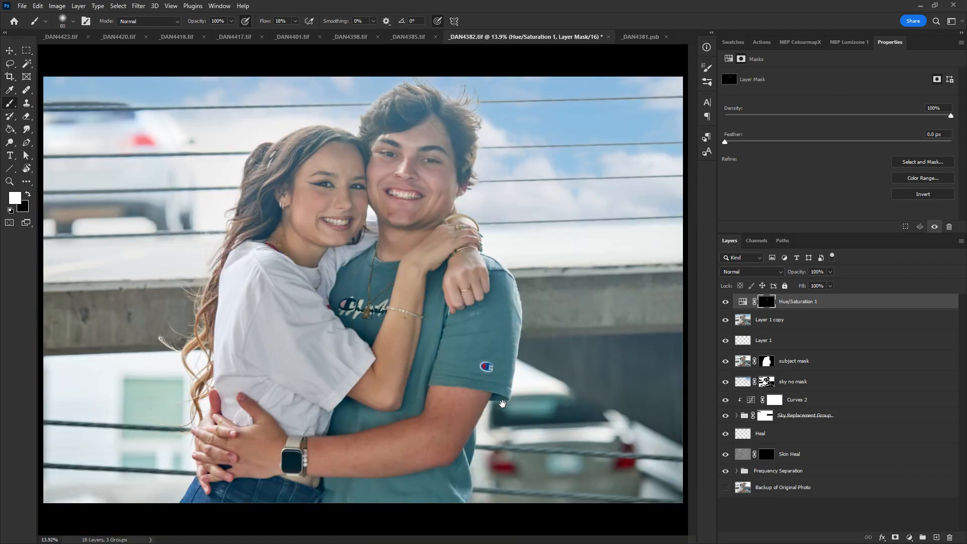
key("ctrl+minus")
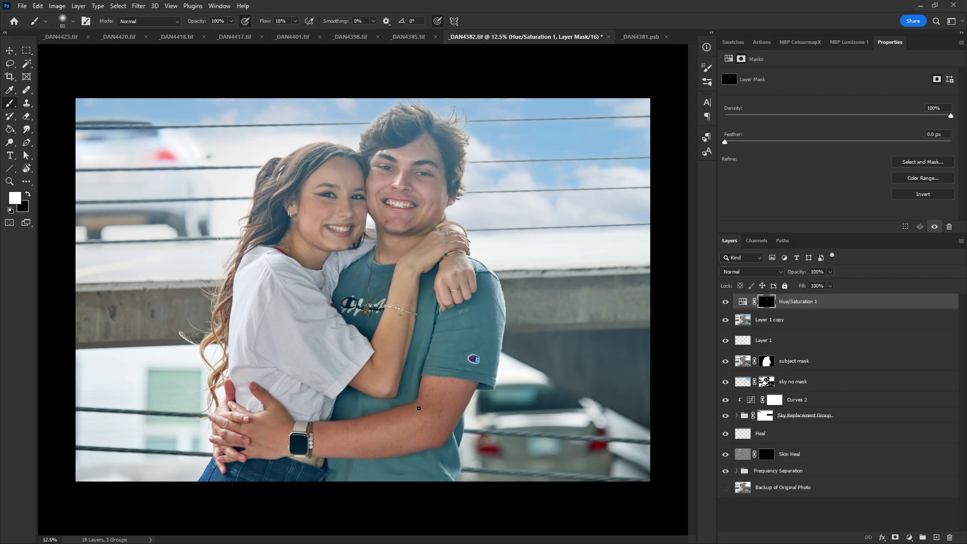
- Close _DAN4381.psb, and close _DAN4382.tif with its changes saved
left_click(639, 37)
left_click(670, 37)
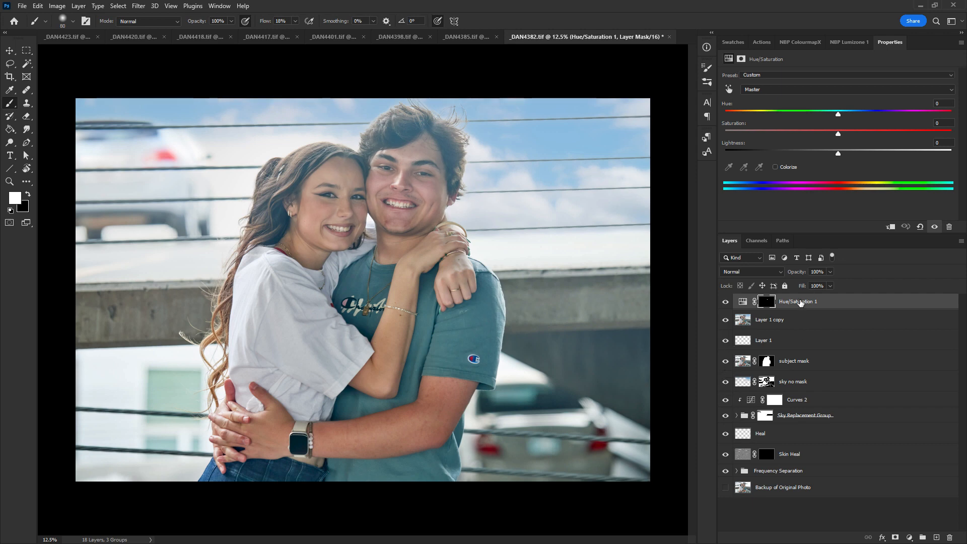
key("m")
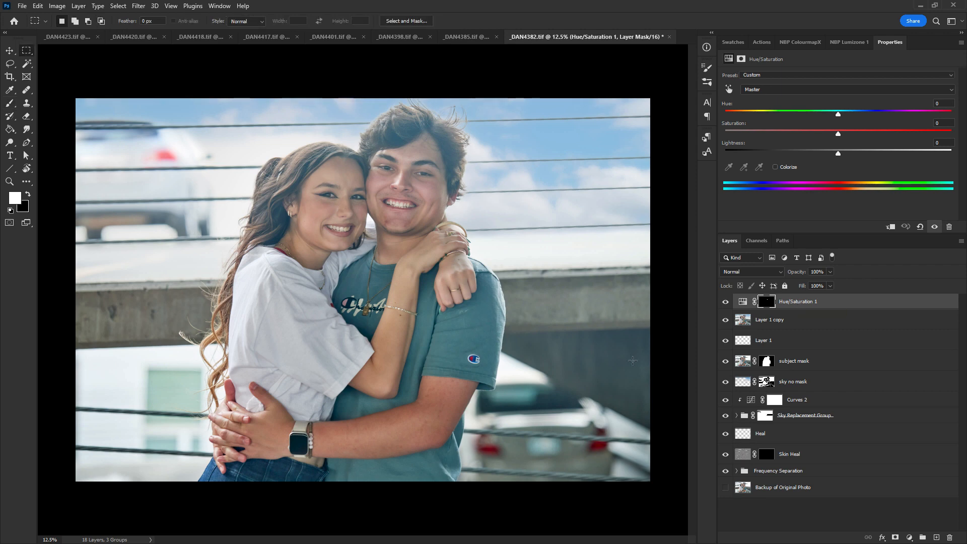
key("ctrl+w")
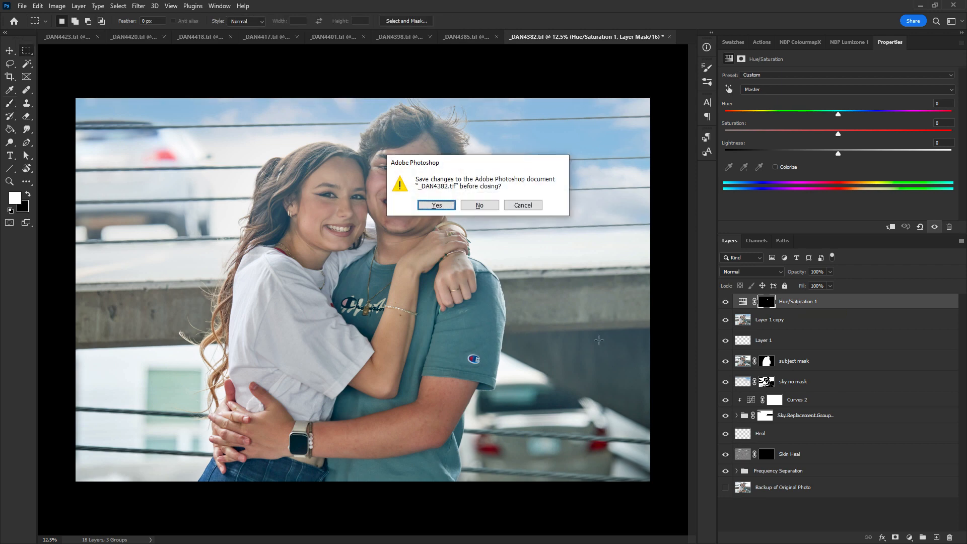
left_click(437, 207)
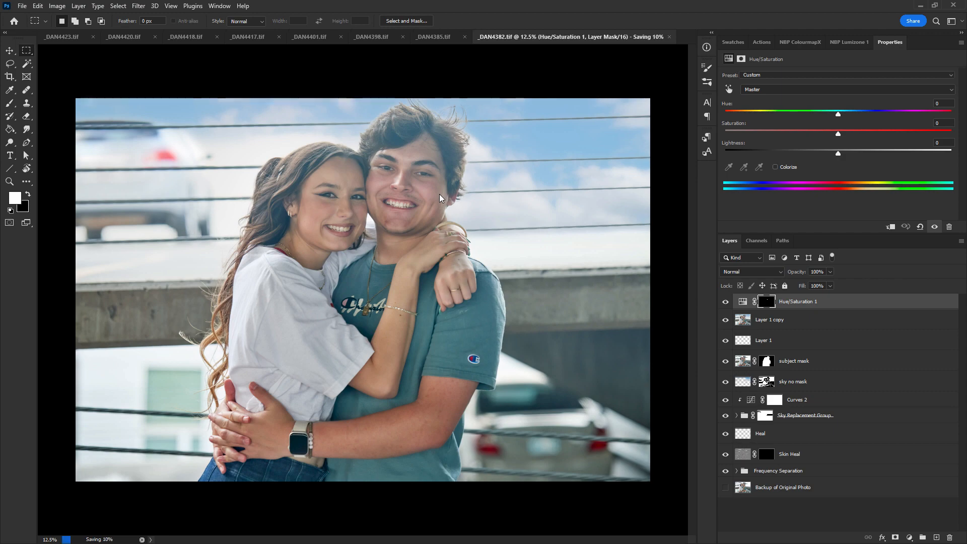